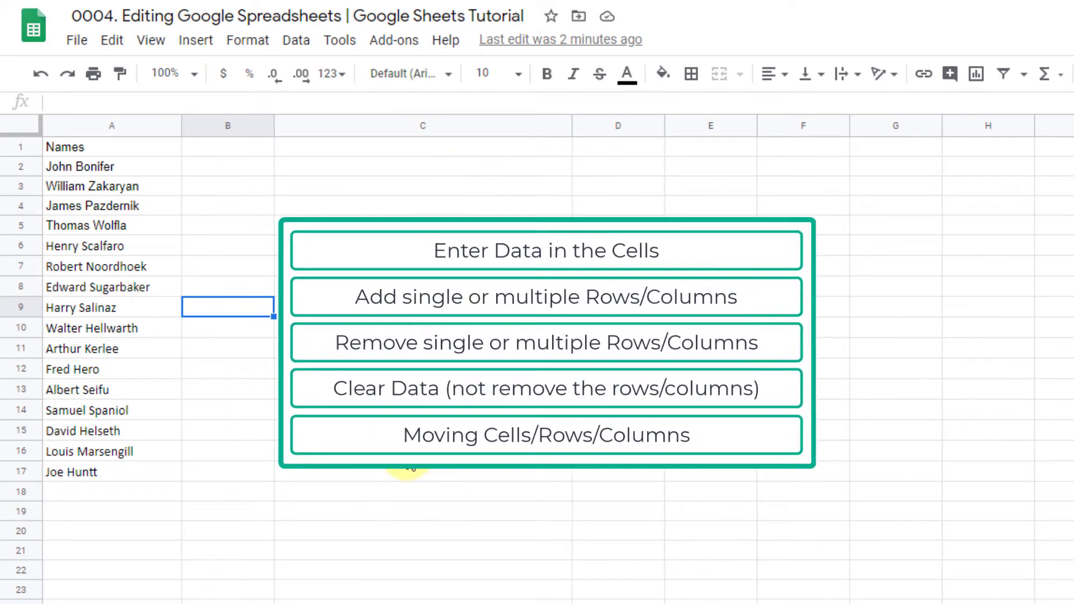
pyautogui.click(215, 152)
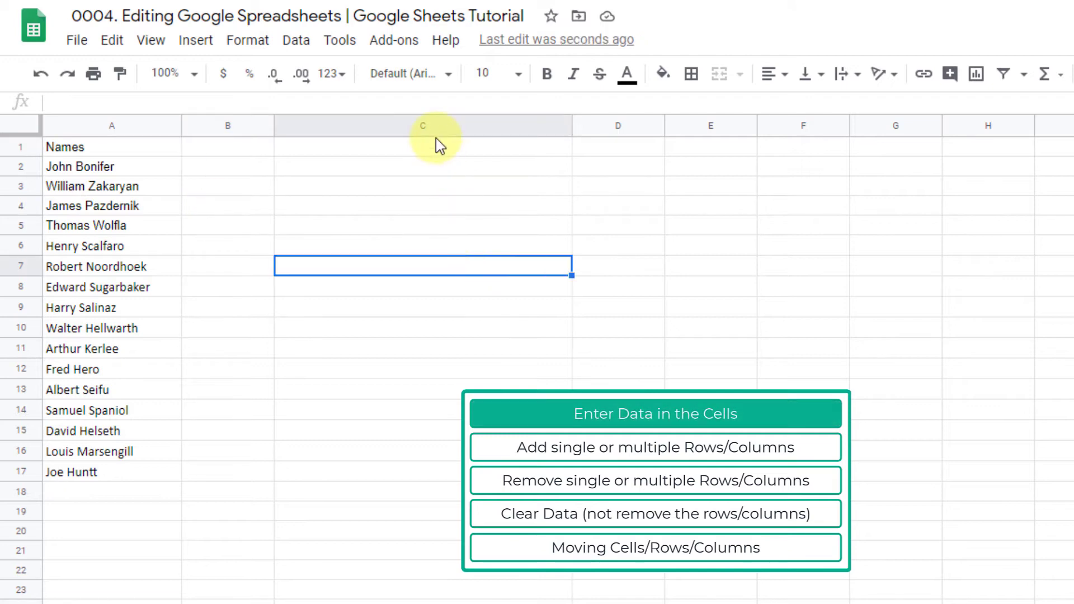
pyautogui.click(437, 130)
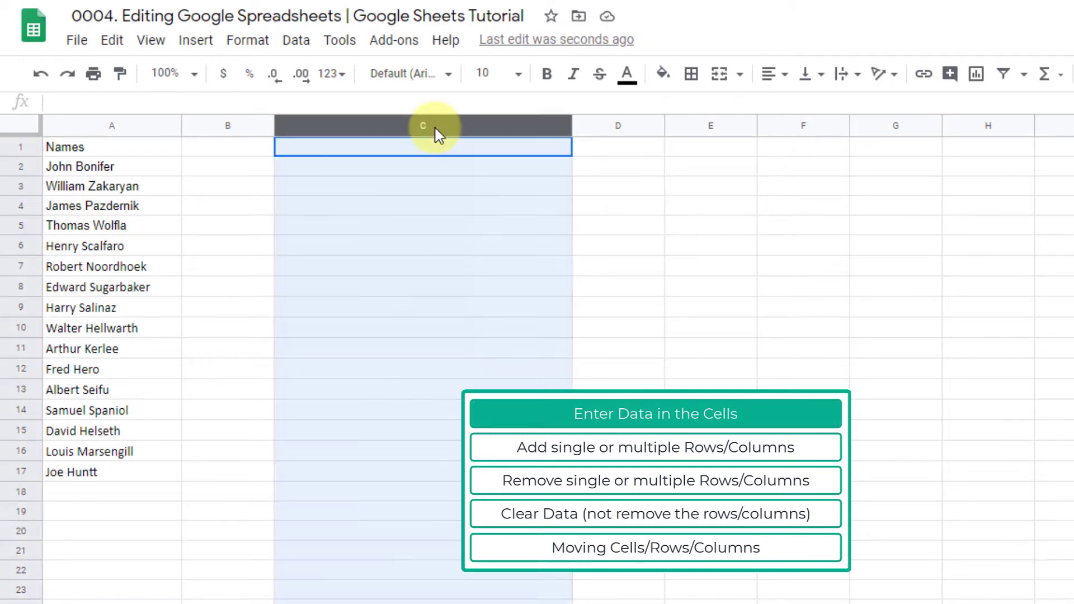
pyautogui.click(603, 127)
pyautogui.click(459, 128)
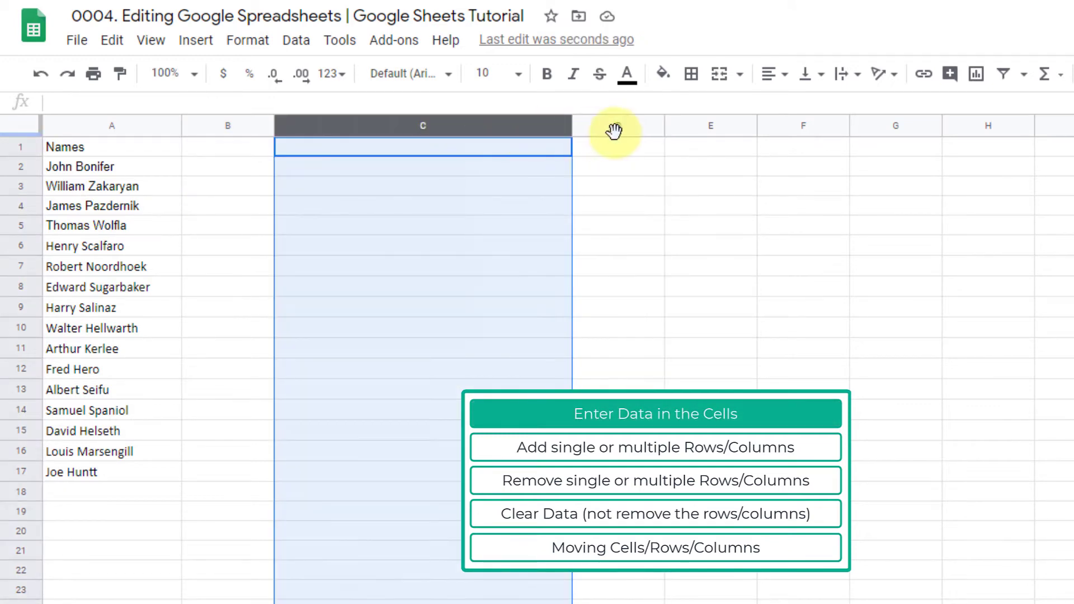
pyautogui.click(417, 193)
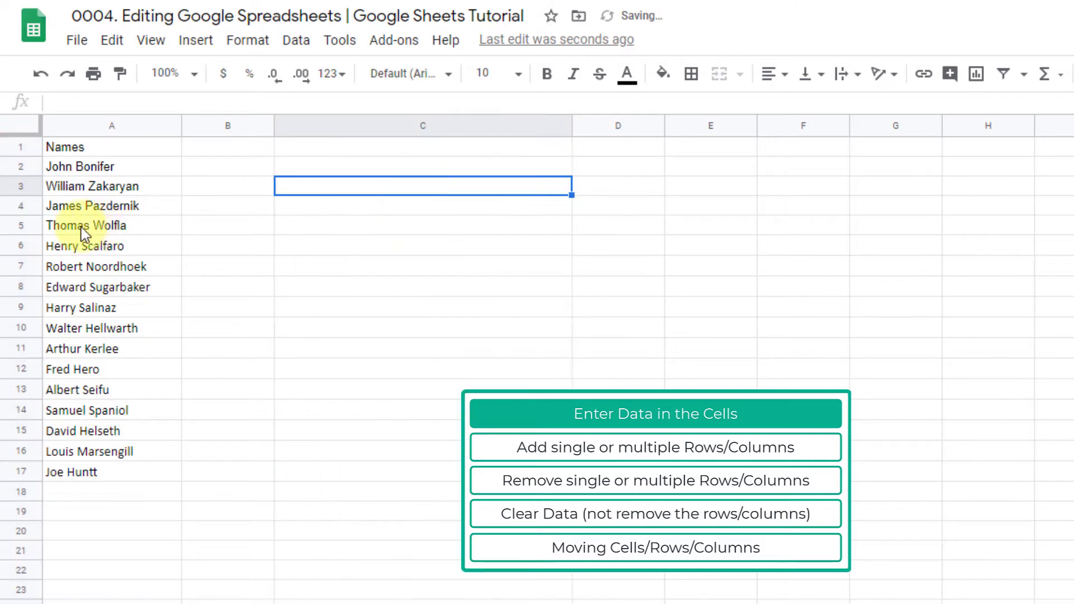
pyautogui.click(23, 226)
pyautogui.click(21, 268)
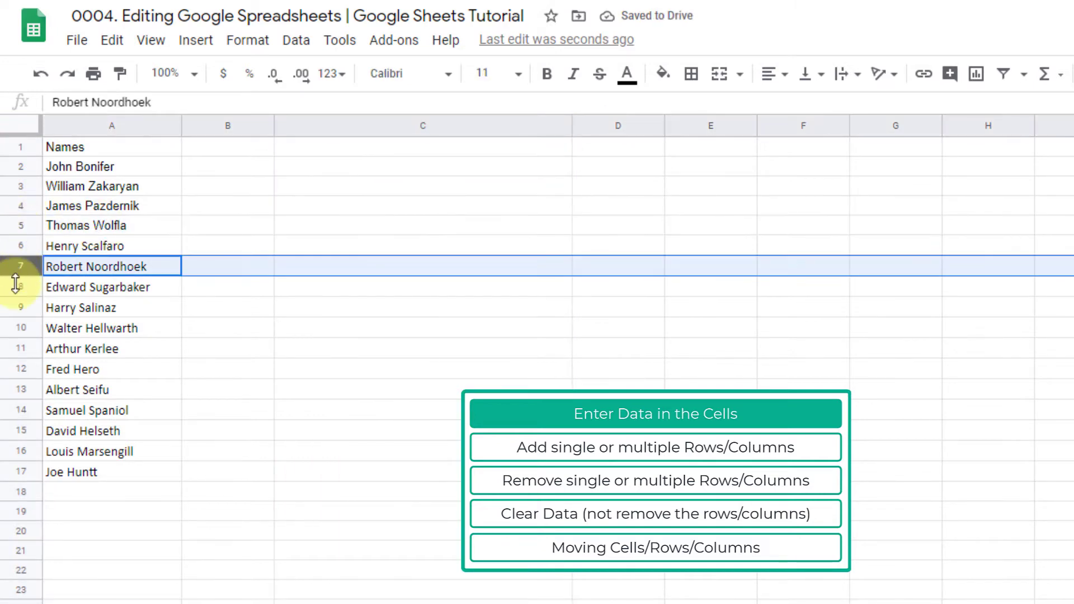
pyautogui.click(21, 307)
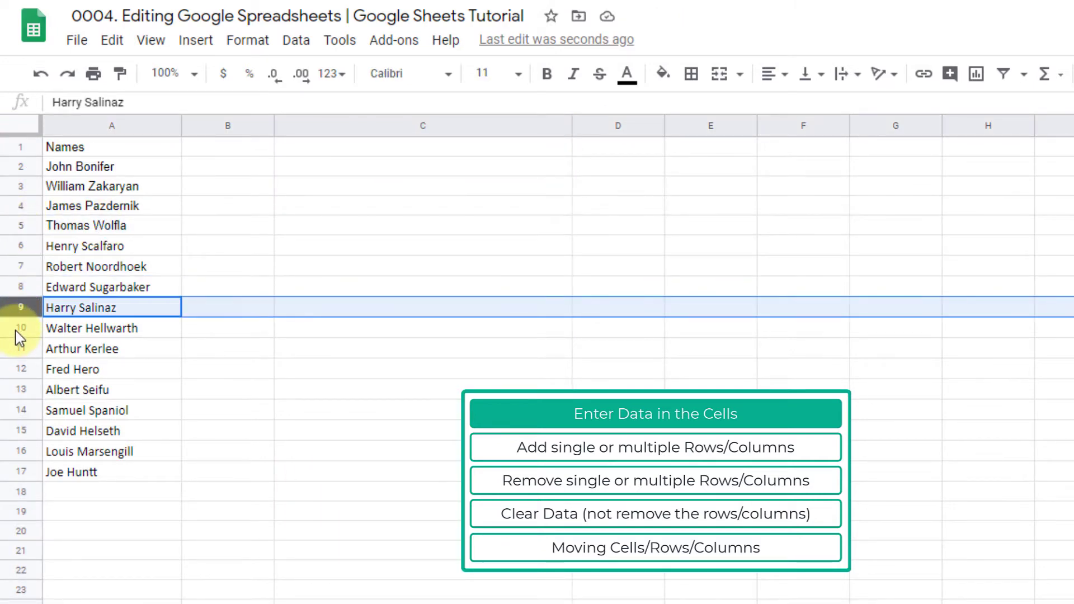
pyautogui.click(234, 178)
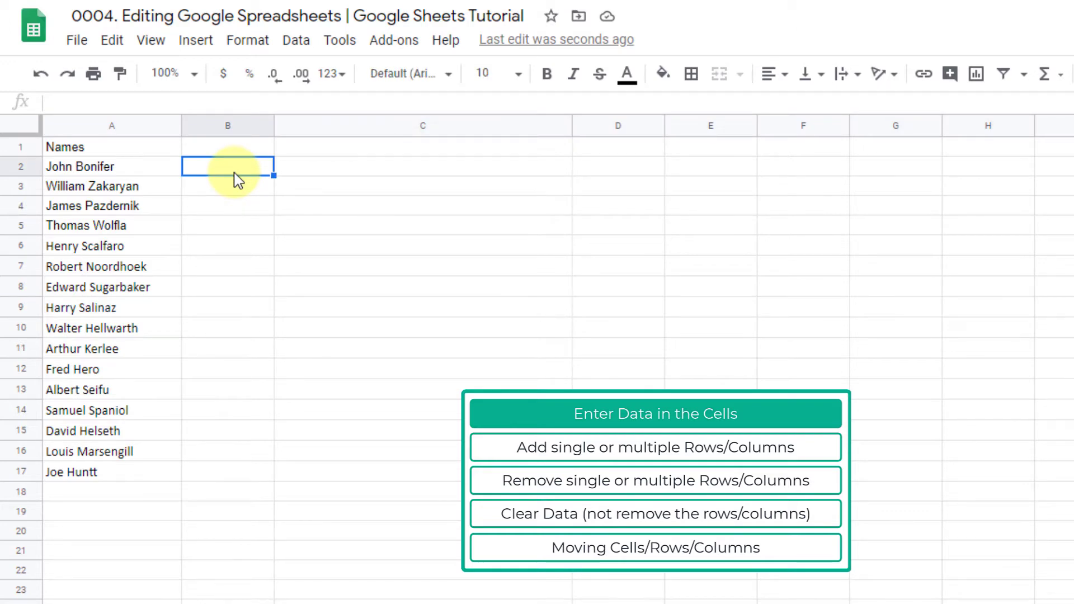
# Step: Enter the heading "Sales Data" in cell B1
pyautogui.click(235, 151)
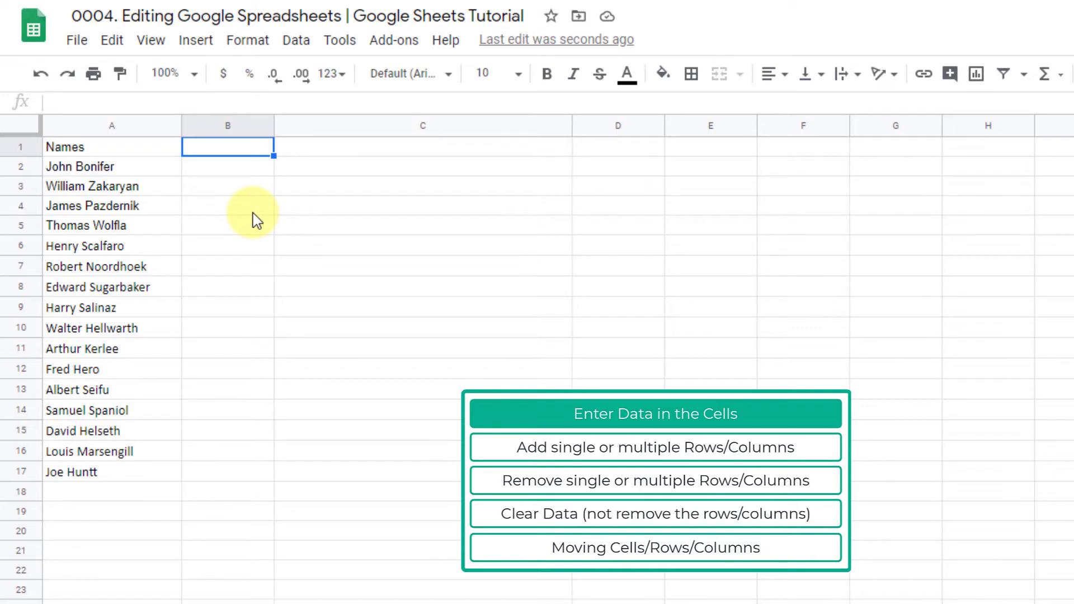
pyautogui.write('Sales Data')
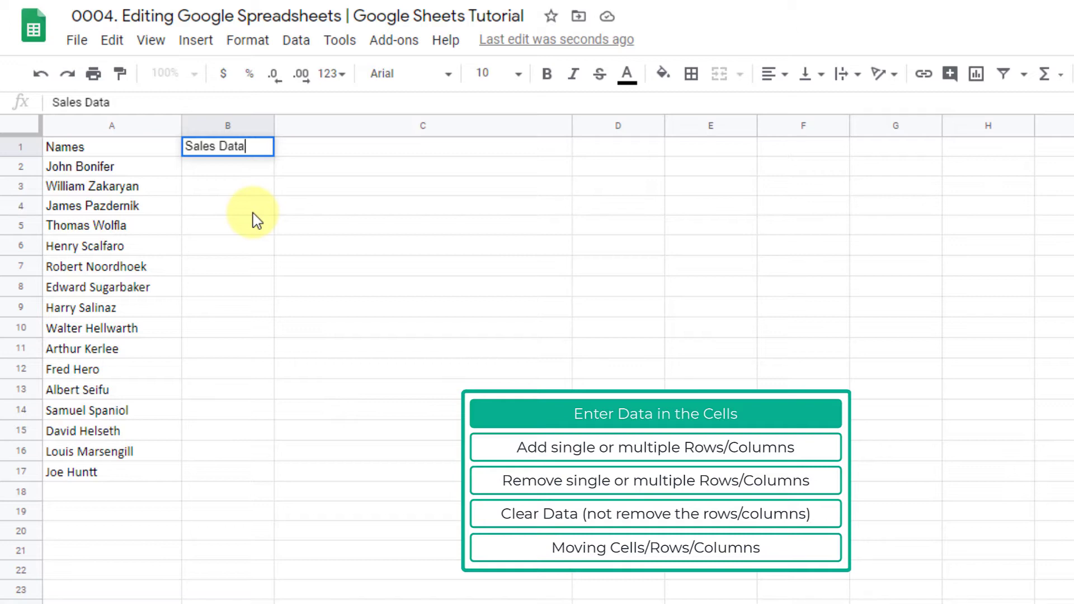
pyautogui.press('Return')
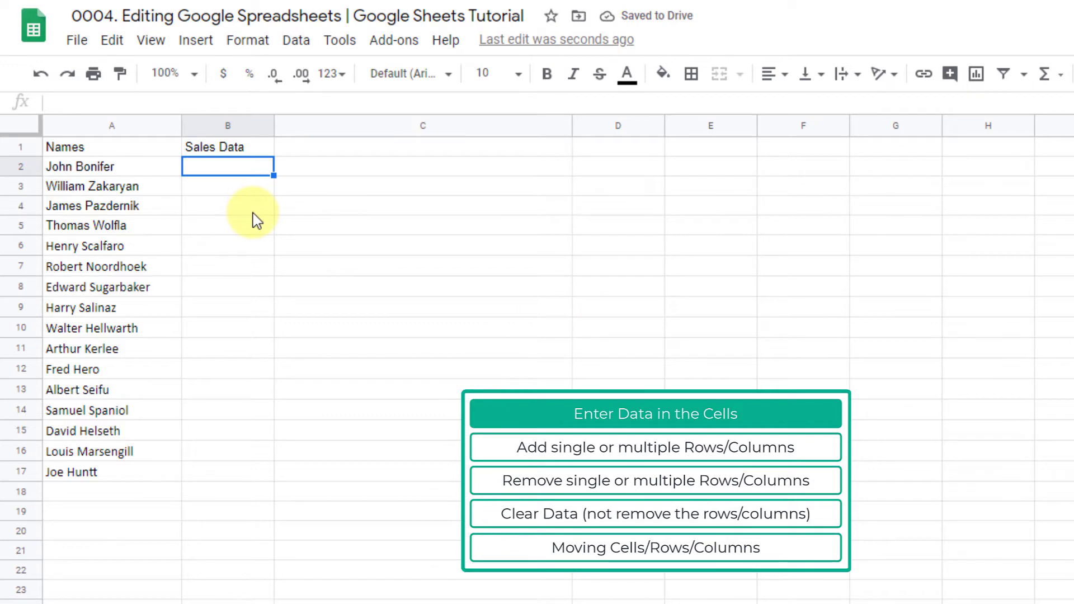
pyautogui.click(240, 146)
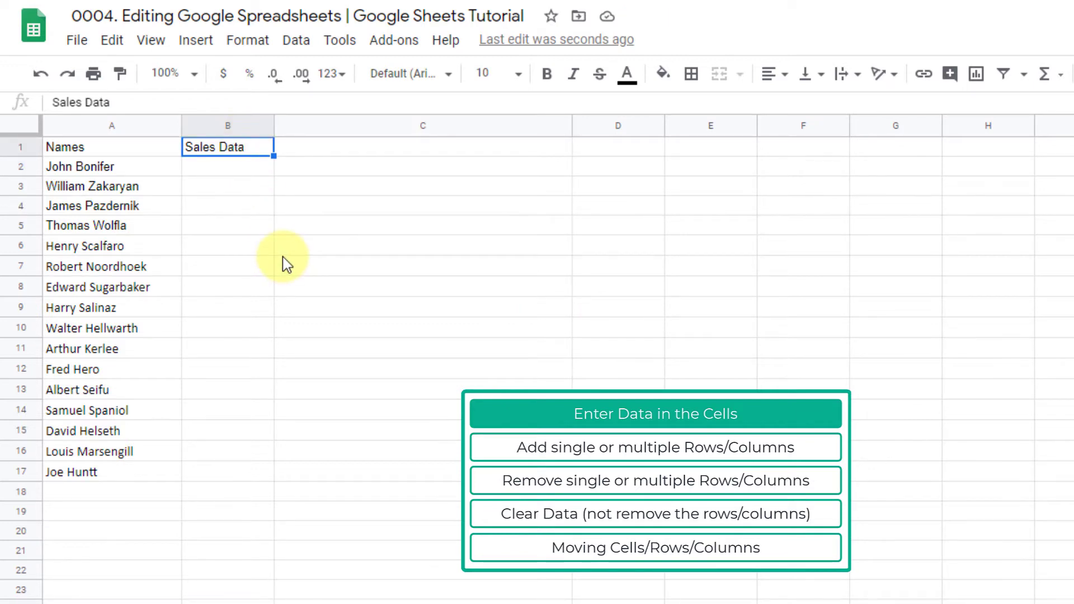
pyautogui.write('Regional Sal')
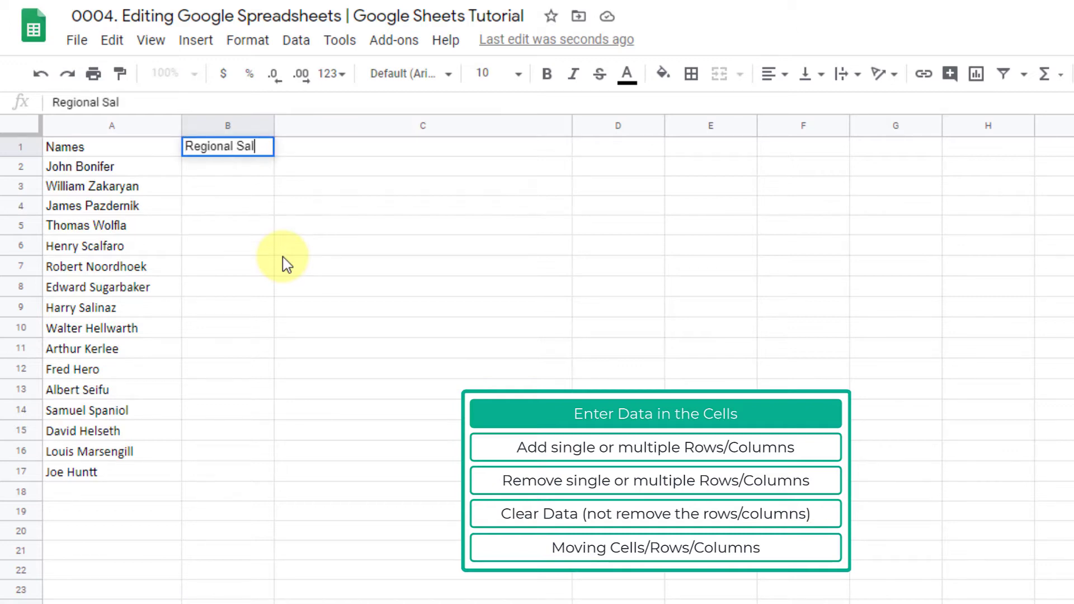
pyautogui.write('es Data')
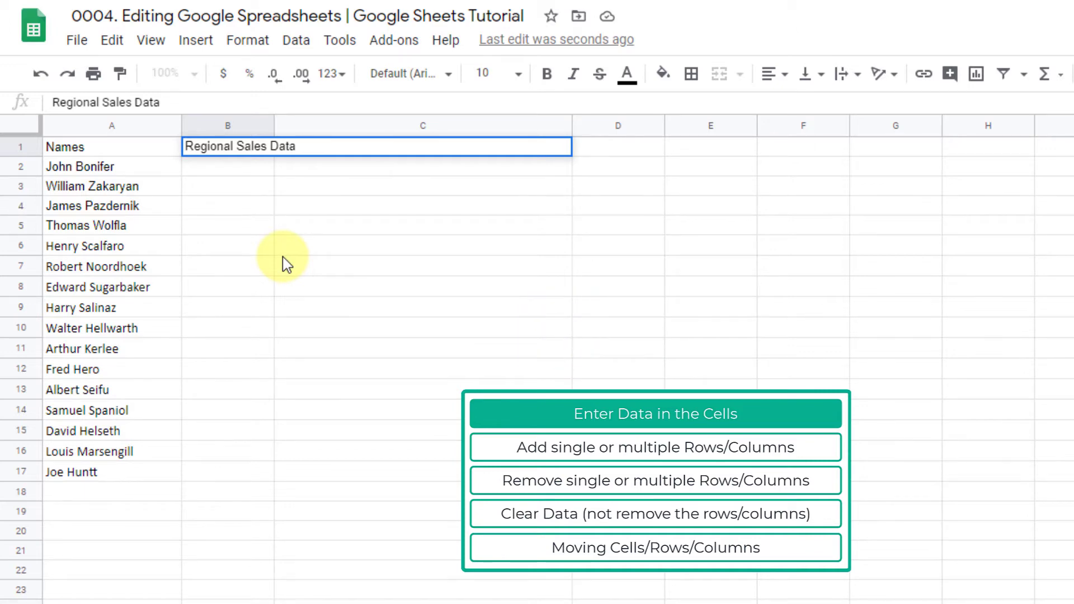
pyautogui.press('Escape')
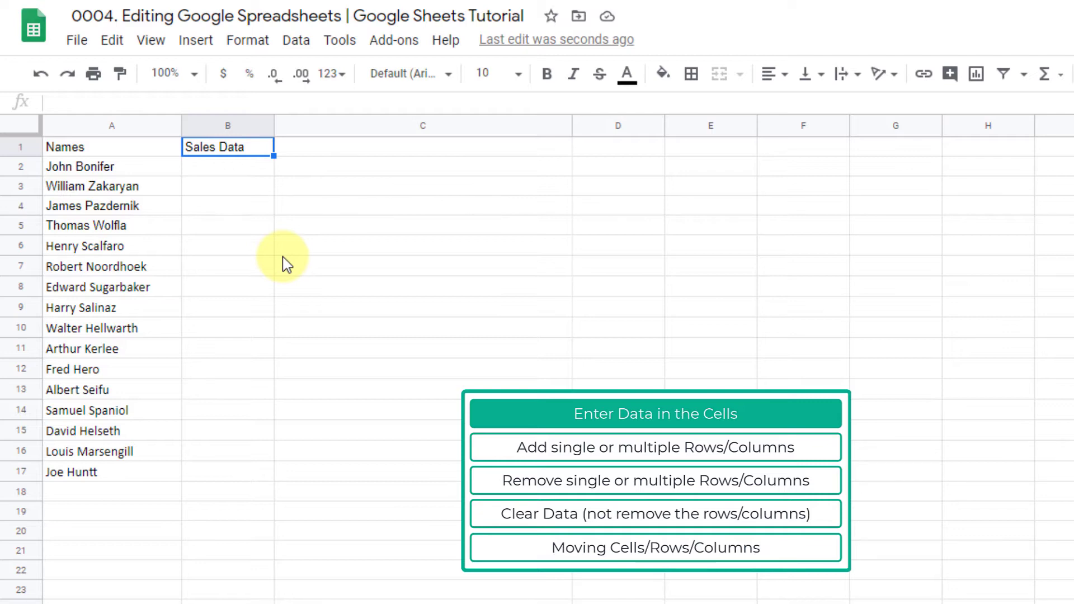
# Step: Extend the heading in cell B1 so that it reads "Sales Data New"
pyautogui.write('Sales Data ')
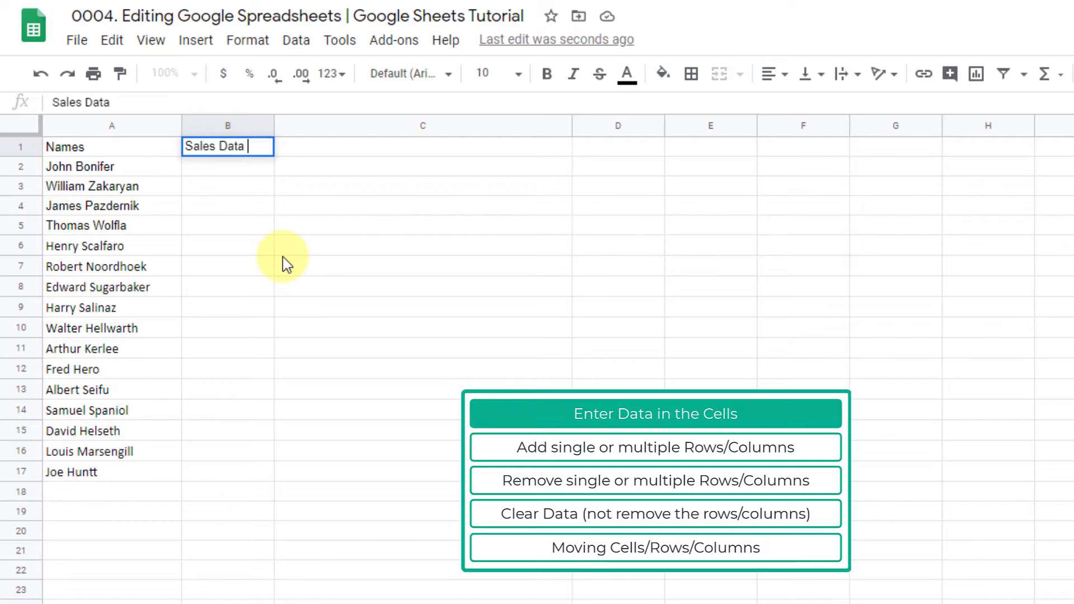
pyautogui.write('New')
pyautogui.press('Return')
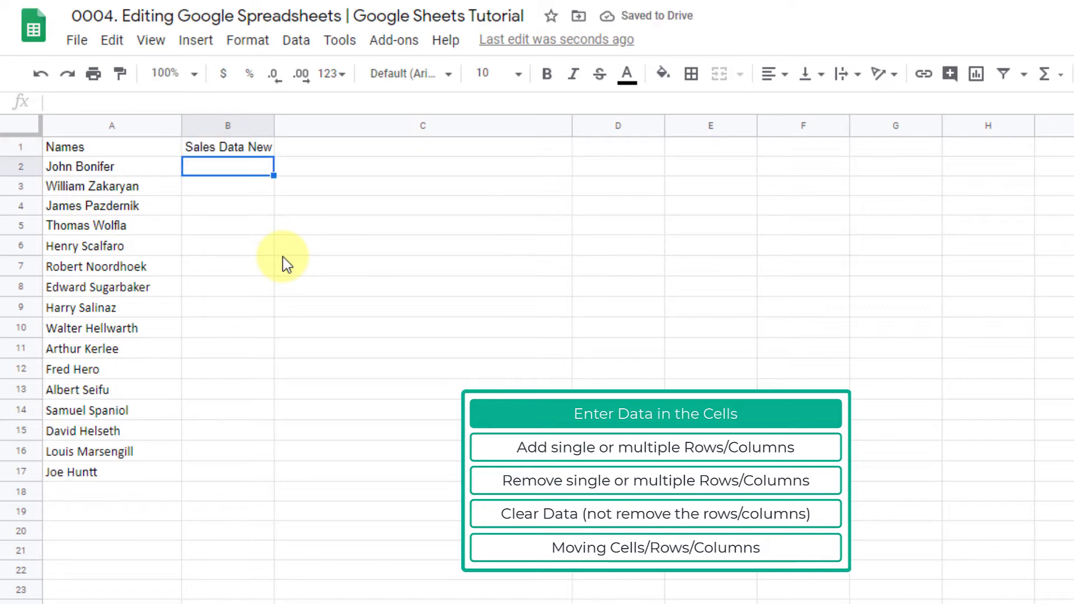
# Step: Replace the last word of the heading in cell B1 so that it reads "Sales Data Values"
pyautogui.click(252, 149)
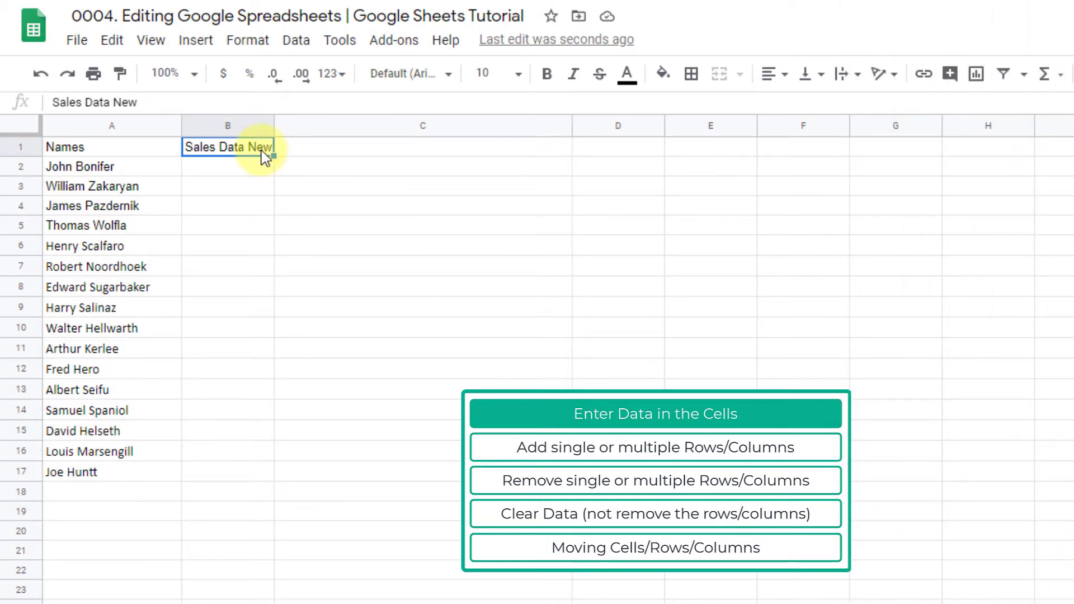
pyautogui.click(164, 103)
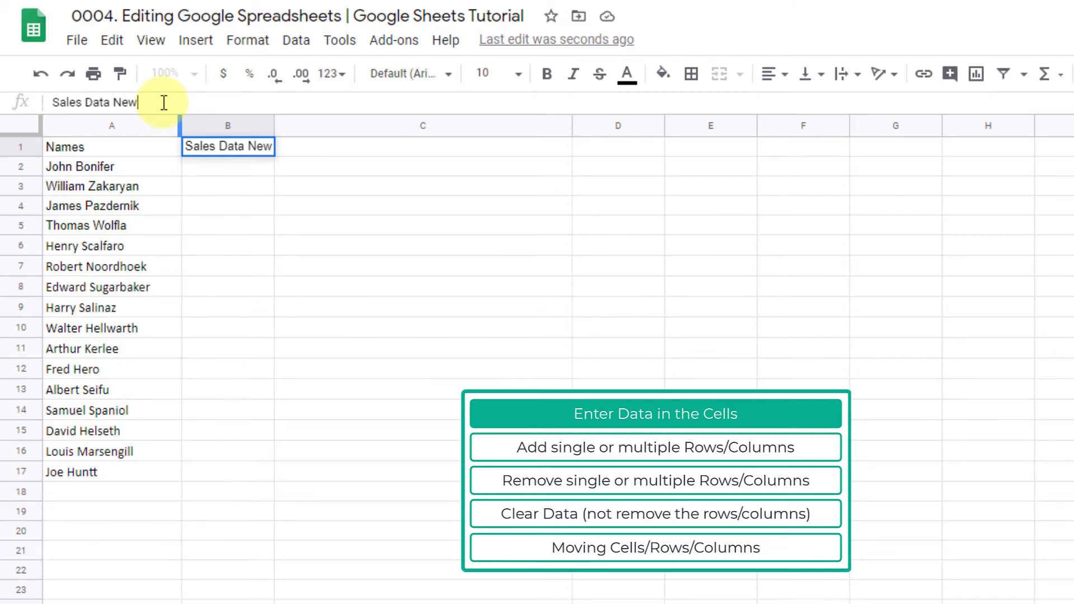
pyautogui.press('BackSpace')
pyautogui.press('BackSpace')
pyautogui.press('BackSpace')
pyautogui.write('Values')
pyautogui.press('Return')
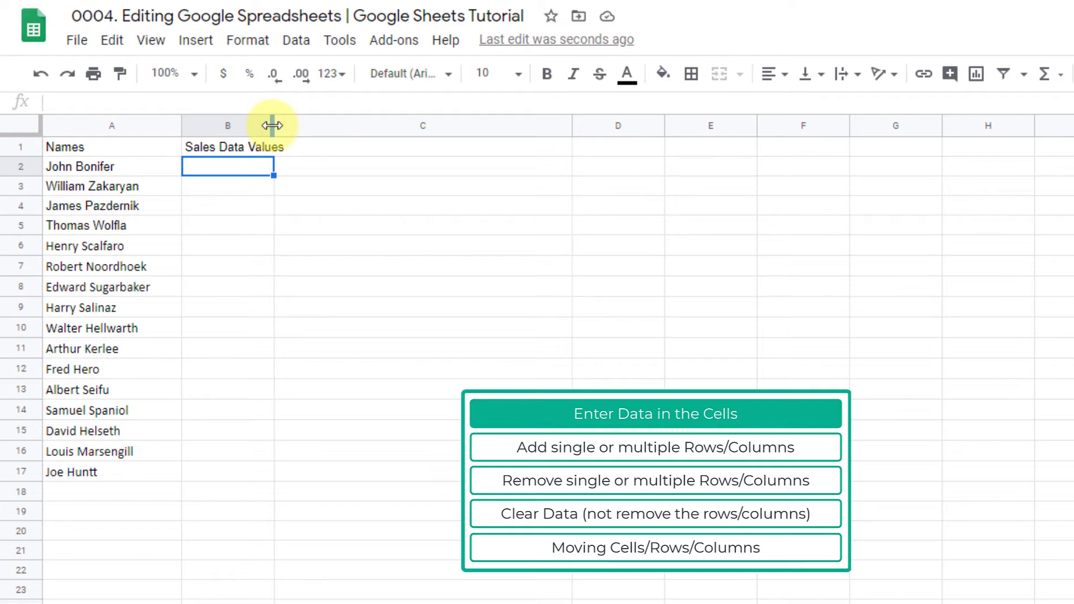
# Step: Resize column B manually, and auto-fit its width to the "Sales Data Values" heading
pyautogui.moveTo(272, 126); pyautogui.dragTo(314, 129)
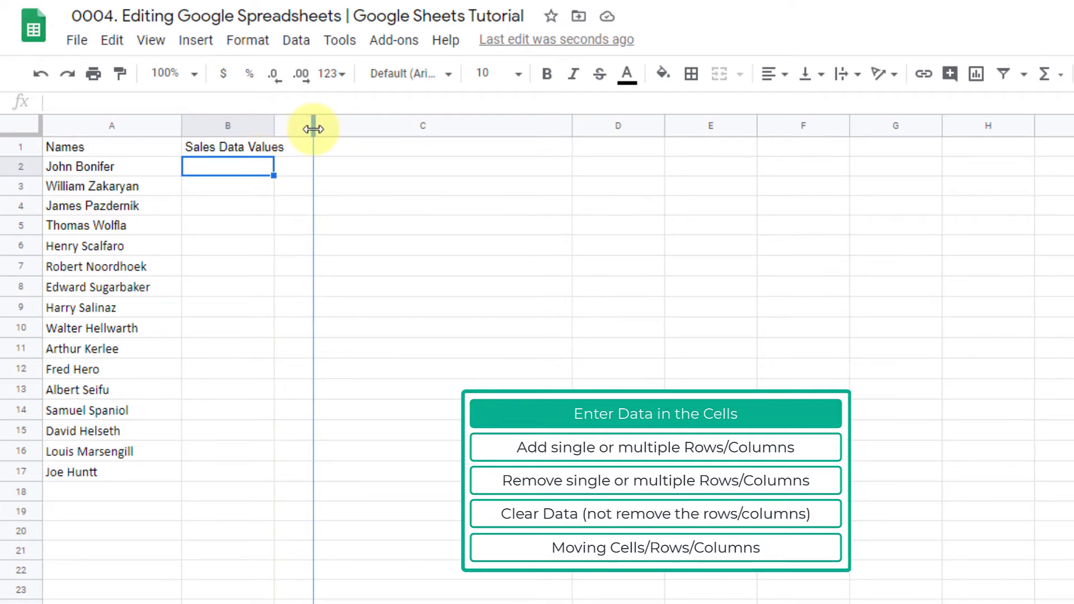
pyautogui.moveTo(314, 129); pyautogui.dragTo(313, 129)
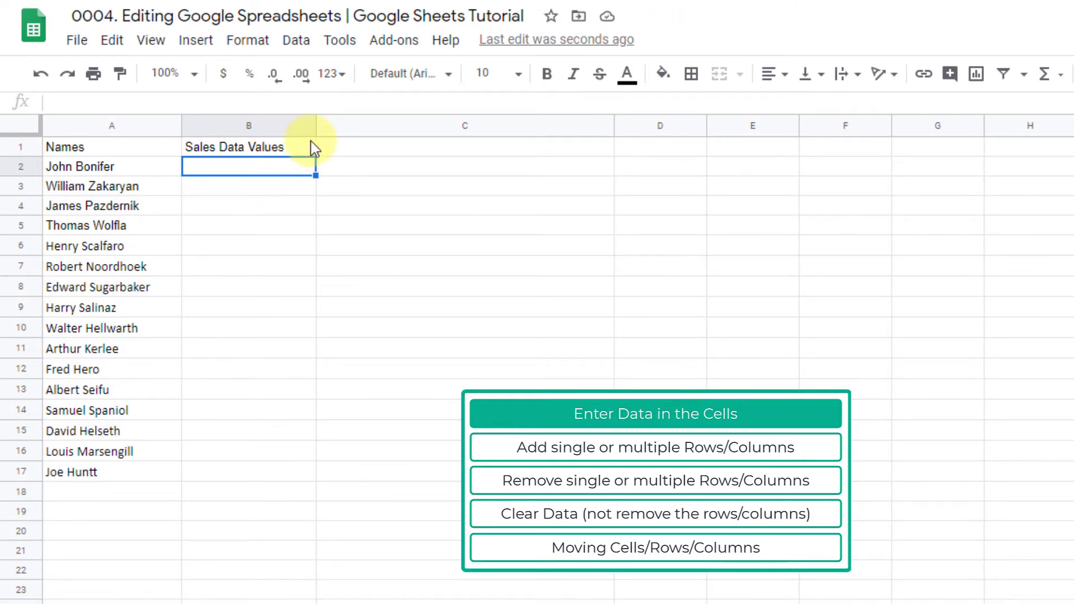
pyautogui.moveTo(315, 128); pyautogui.dragTo(267, 126)
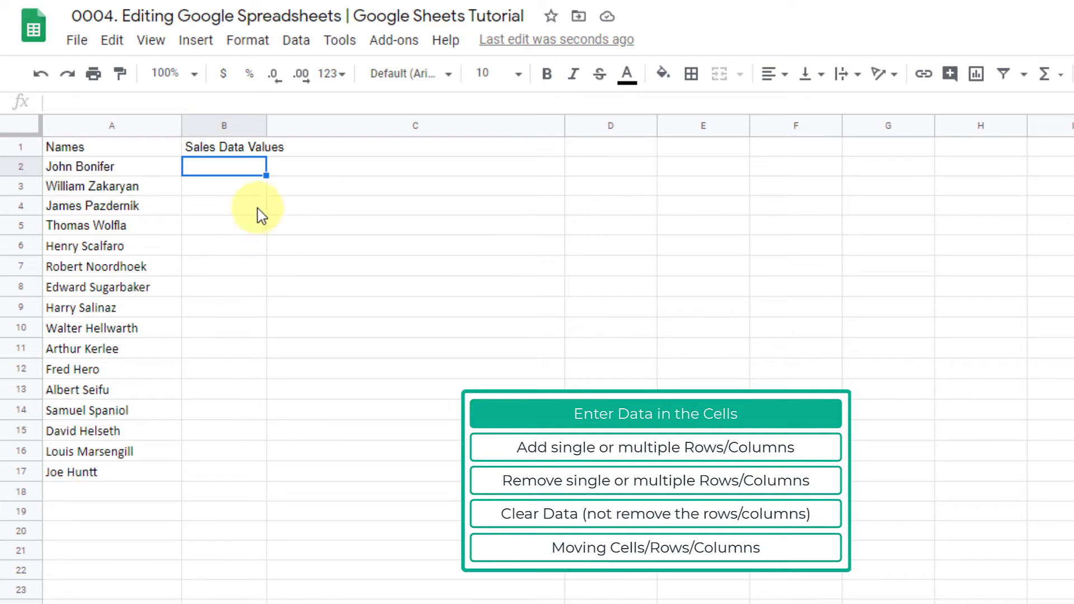
pyautogui.doubleClick(266, 125)
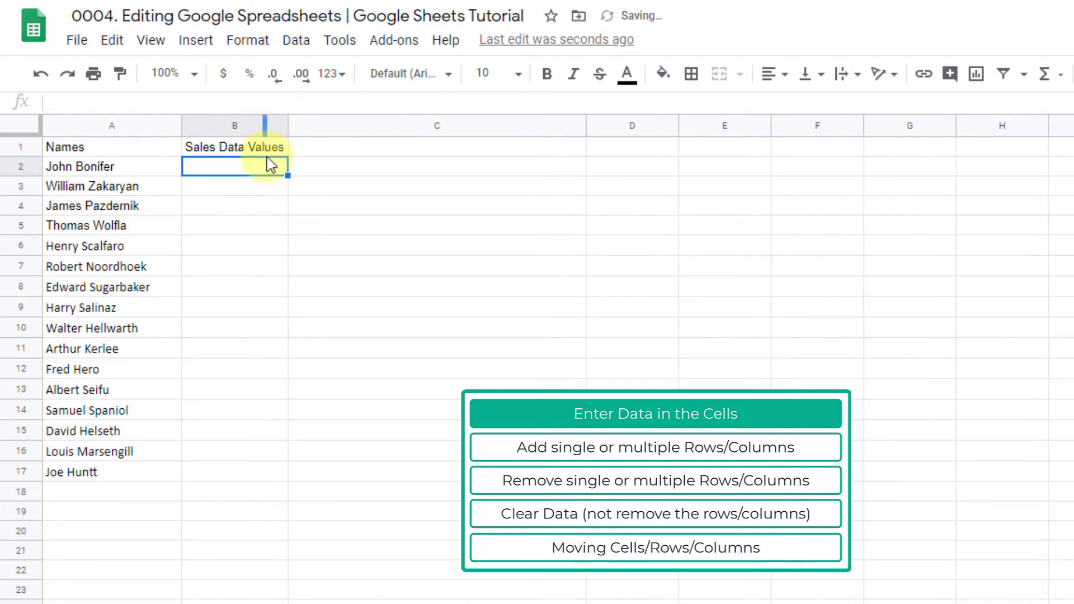
# Step: Enter the sales value 6543 in cell B2
pyautogui.click(275, 230)
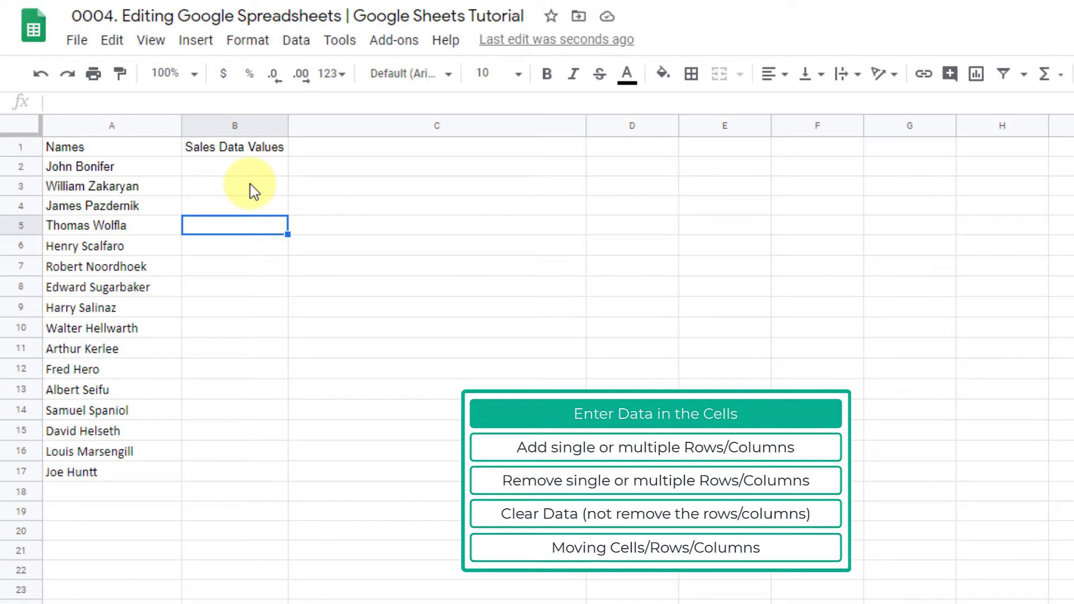
pyautogui.click(252, 171)
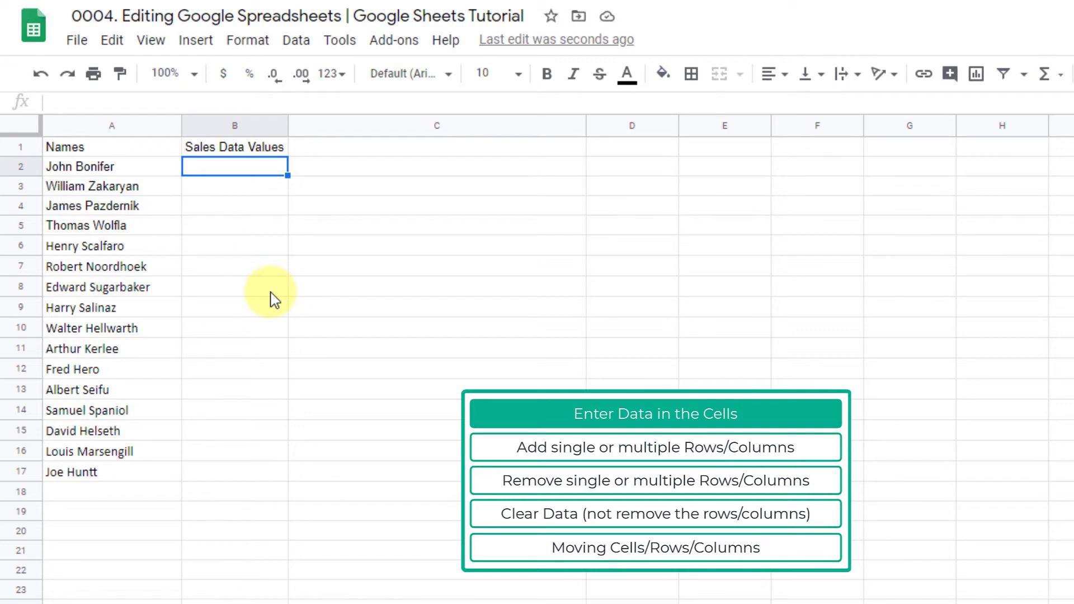
pyautogui.write('6543')
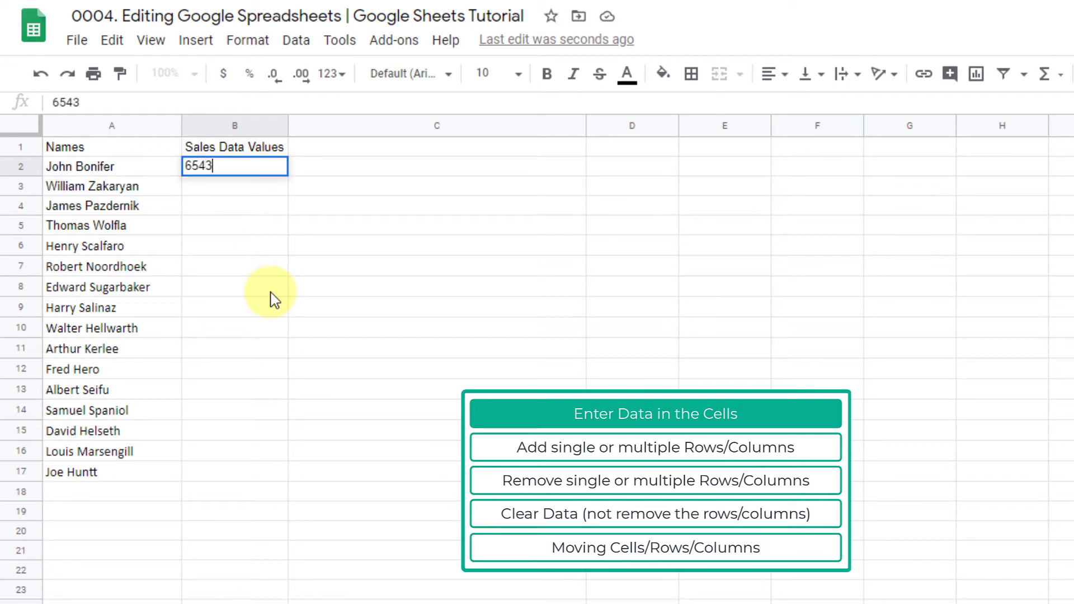
pyautogui.press('Return')
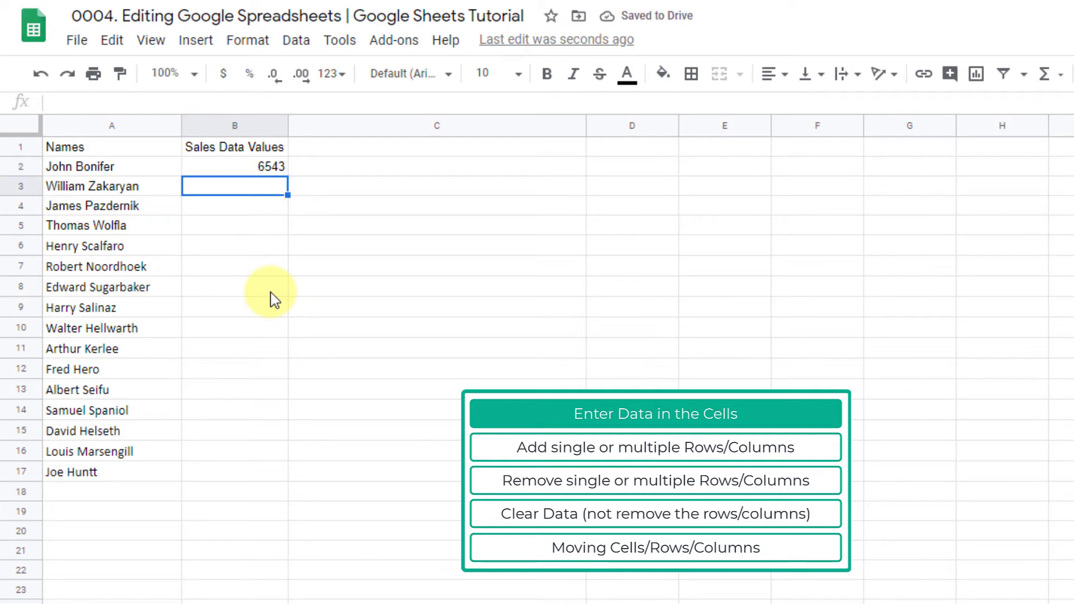
pyautogui.click(266, 167)
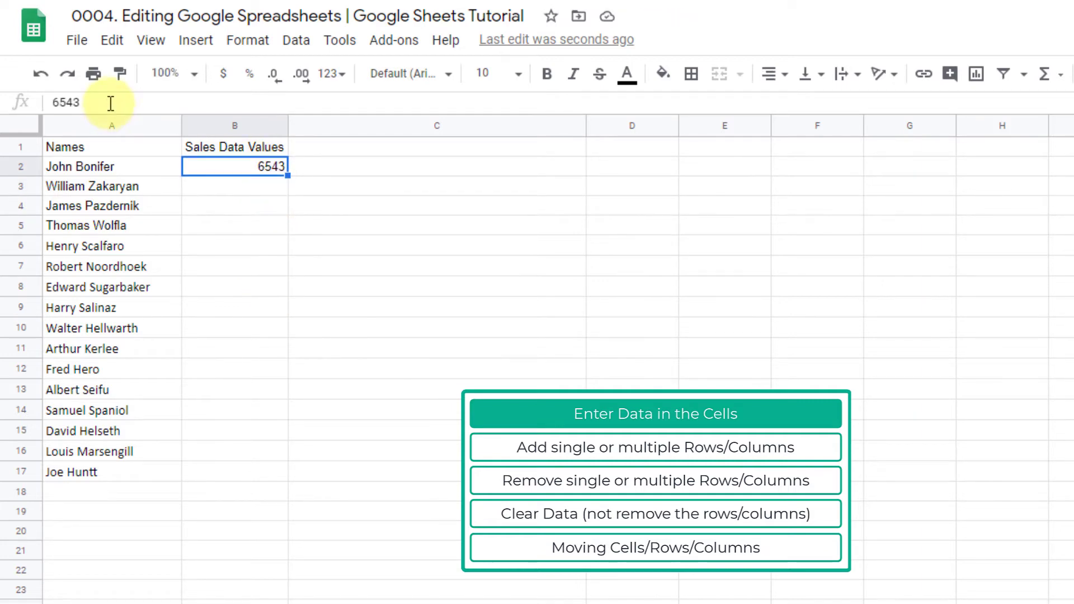
pyautogui.click(111, 103)
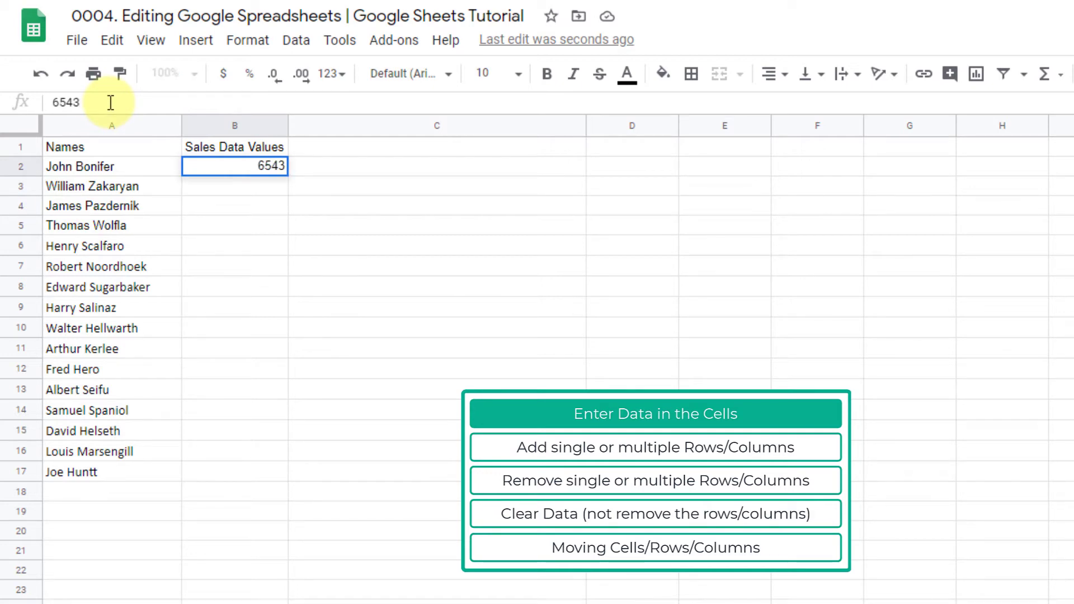
pyautogui.press('Escape')
pyautogui.doubleClick(278, 178)
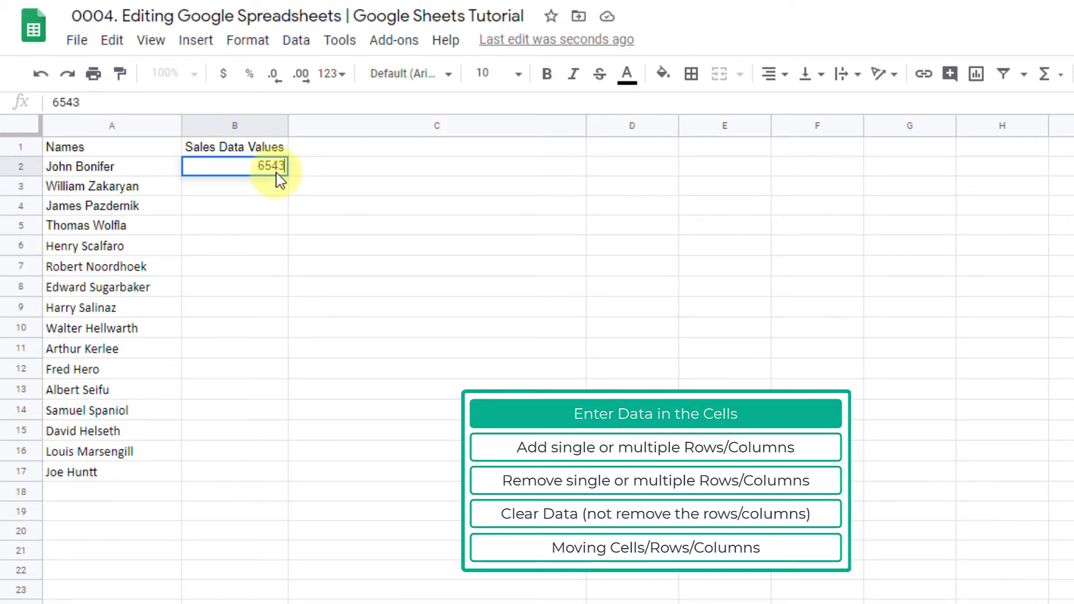
pyautogui.press('Escape')
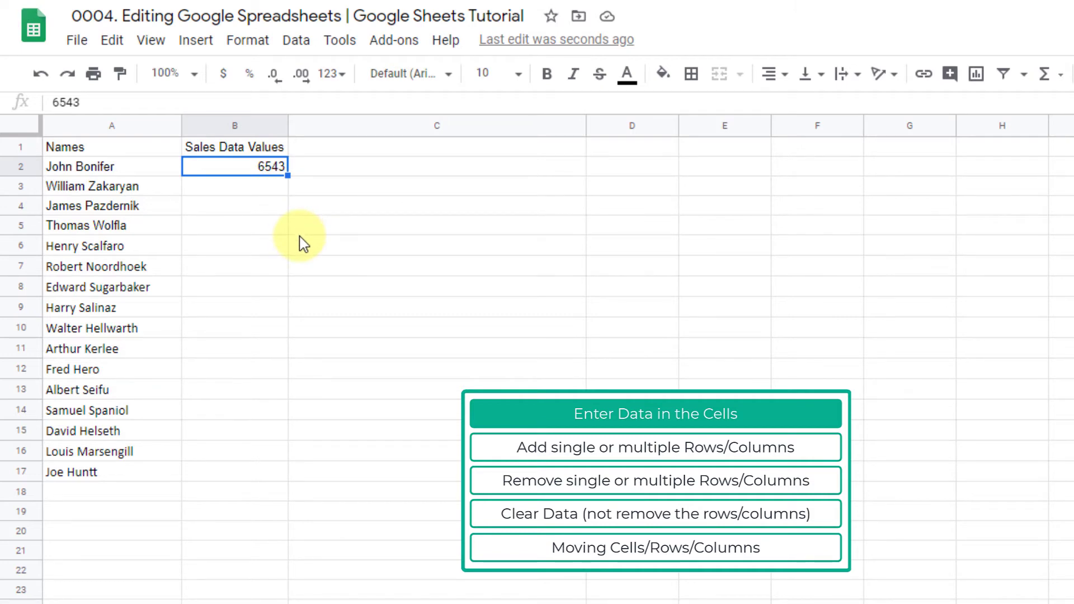
# Step: Overwrite the sales value in cell B2 with 5468
pyautogui.write('5468')
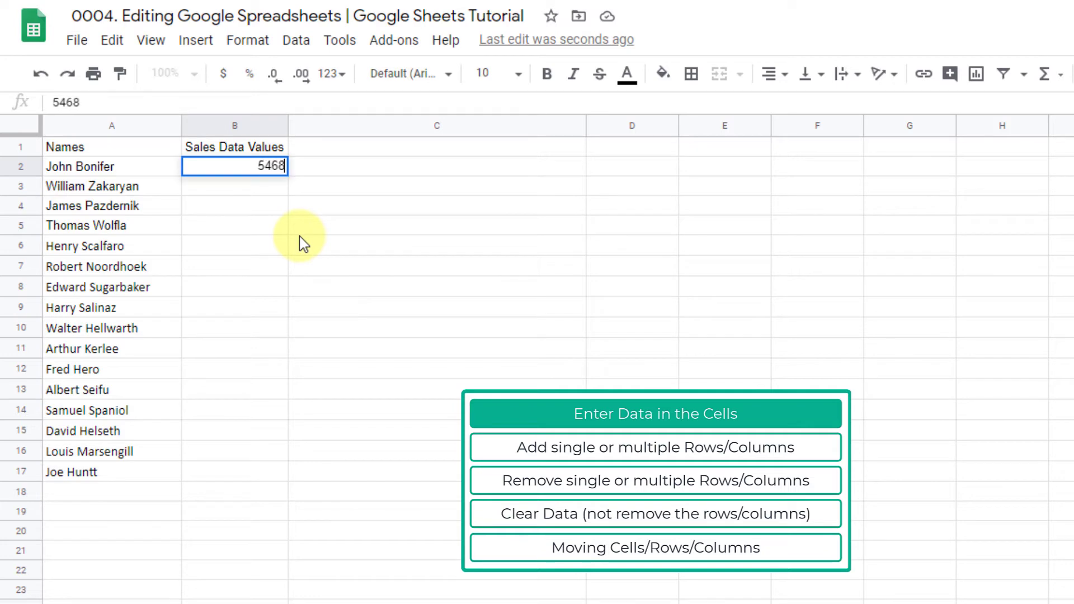
pyautogui.press('Return')
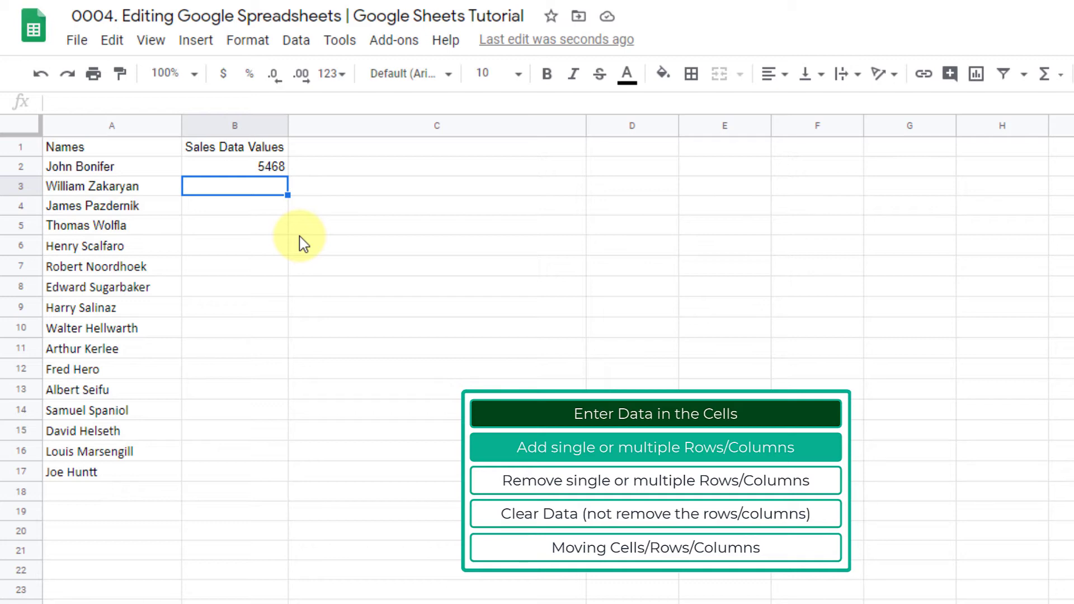
# Step: Insert one blank column to the left of the Names column
pyautogui.click(237, 255)
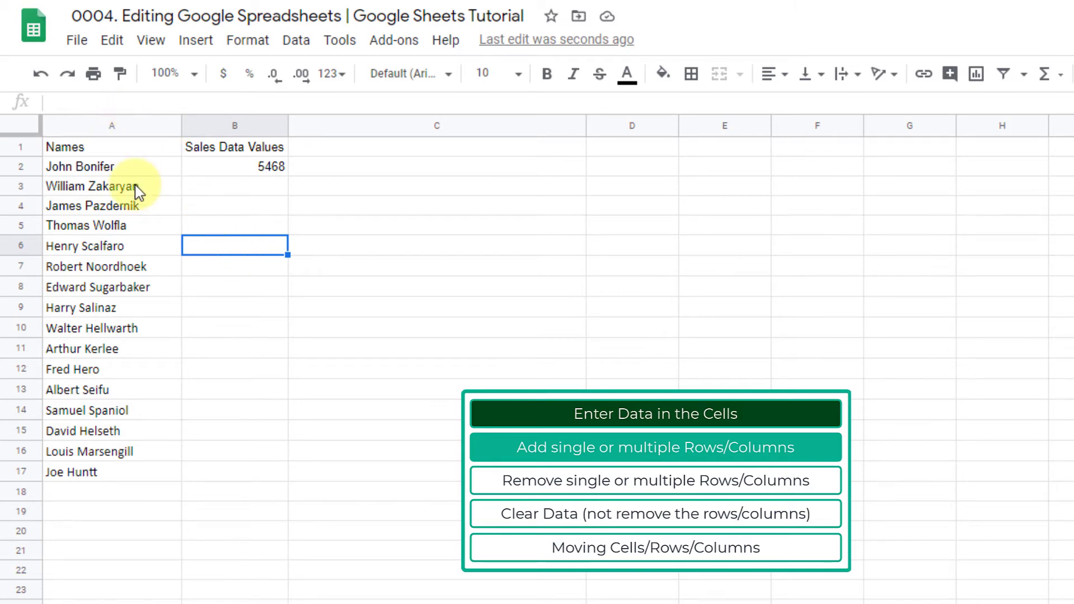
pyautogui.click(130, 128)
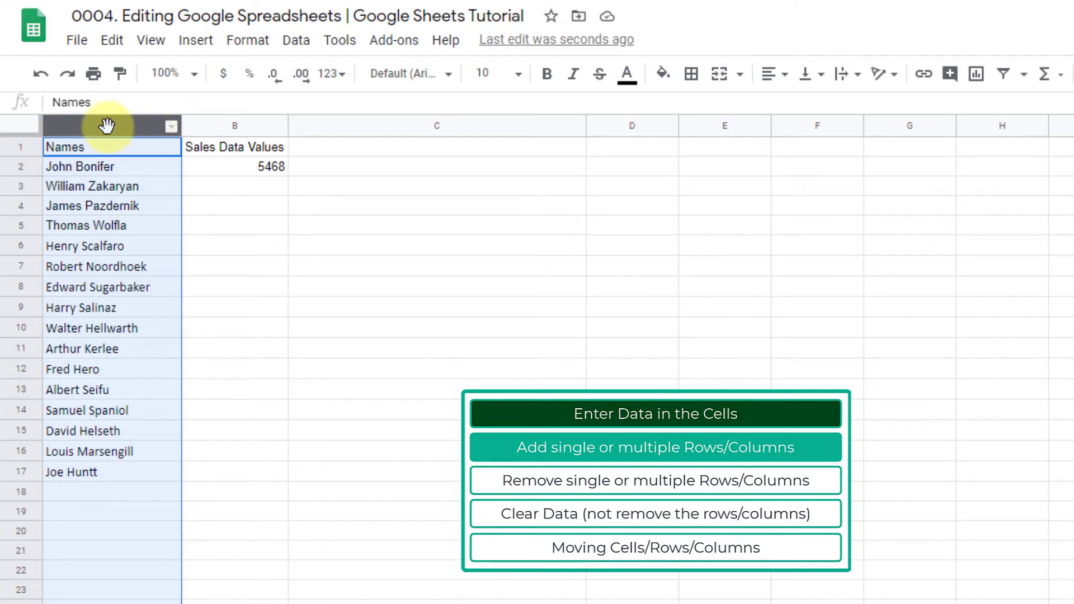
pyautogui.rightClick(84, 124)
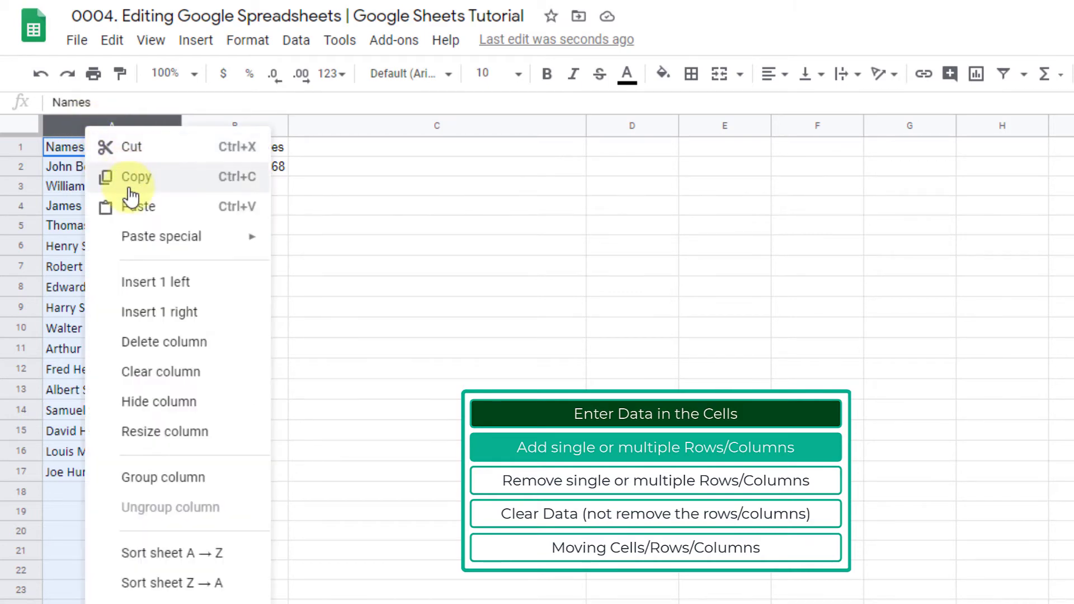
pyautogui.click(206, 288)
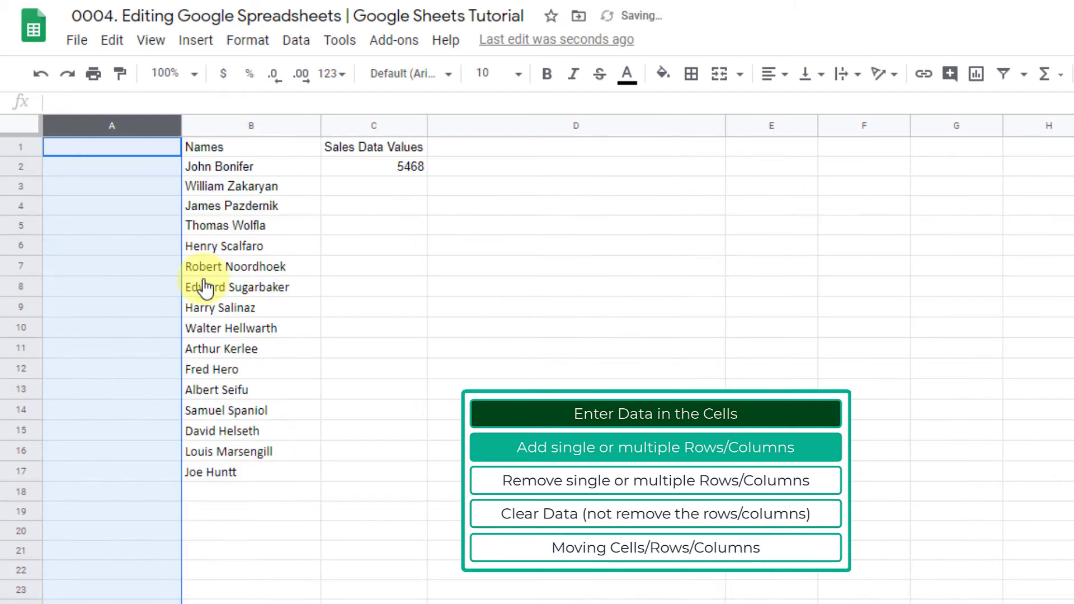
pyautogui.click(205, 187)
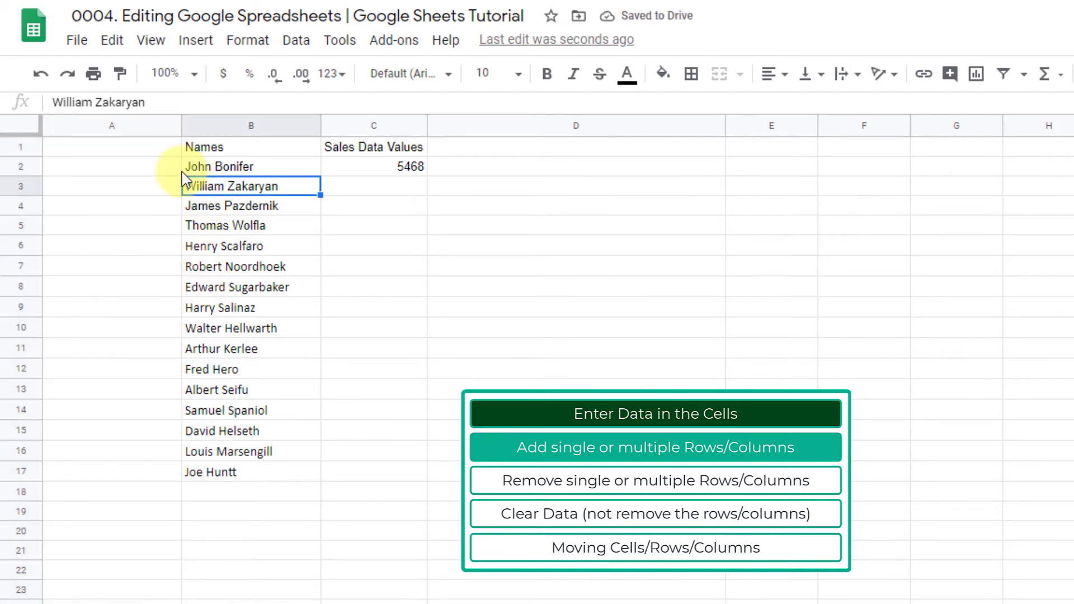
pyautogui.hotkey('ctrl', 'Home')
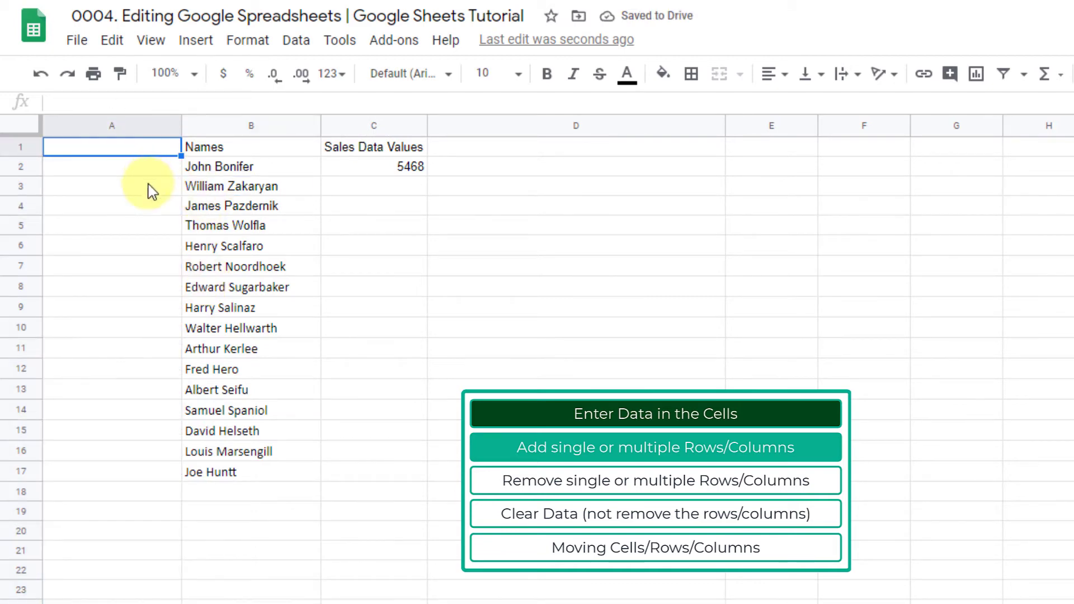
pyautogui.moveTo(113, 247); pyautogui.dragTo(122, 299)
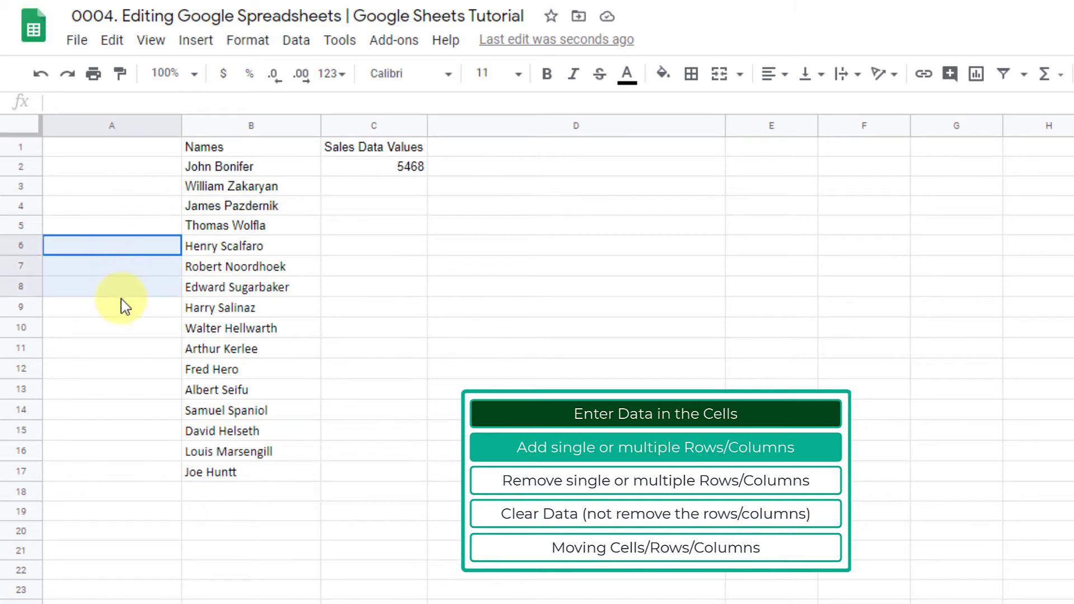
pyautogui.moveTo(21, 246); pyautogui.dragTo(23, 280)
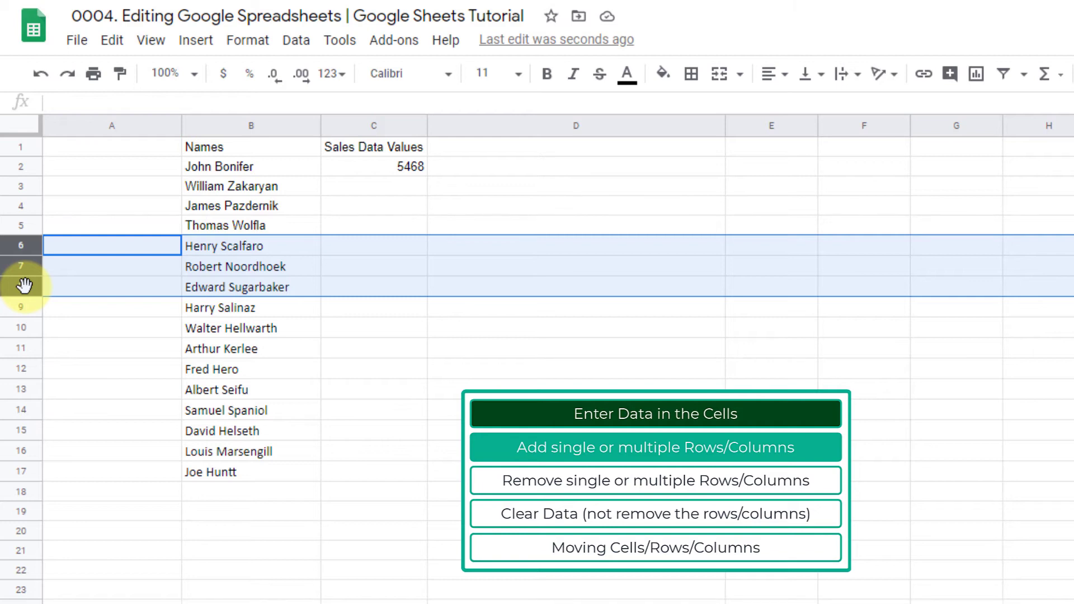
pyautogui.rightClick(24, 286)
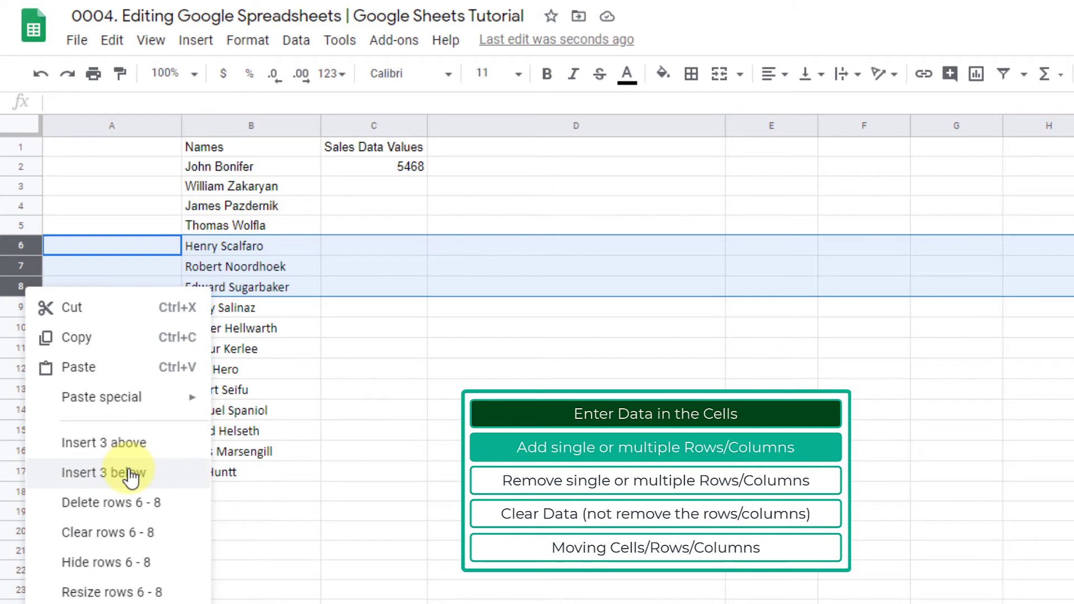
pyautogui.click(82, 253)
# Step: Insert five blank rows above rows 6 to 10, and undo the insertion
pyautogui.click(21, 250)
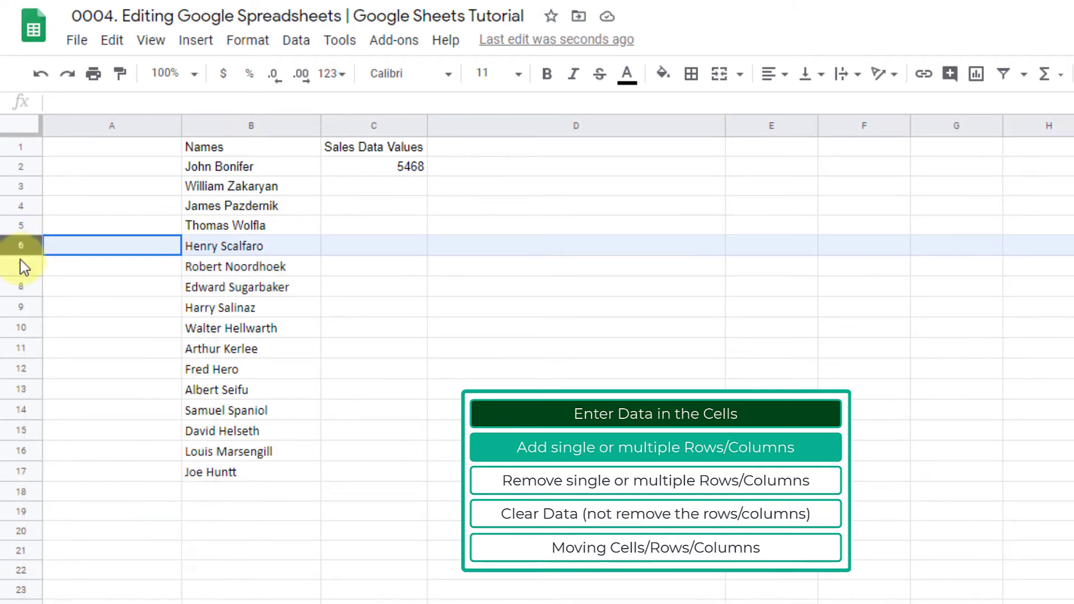
pyautogui.moveTo(22, 267); pyautogui.dragTo(14, 328)
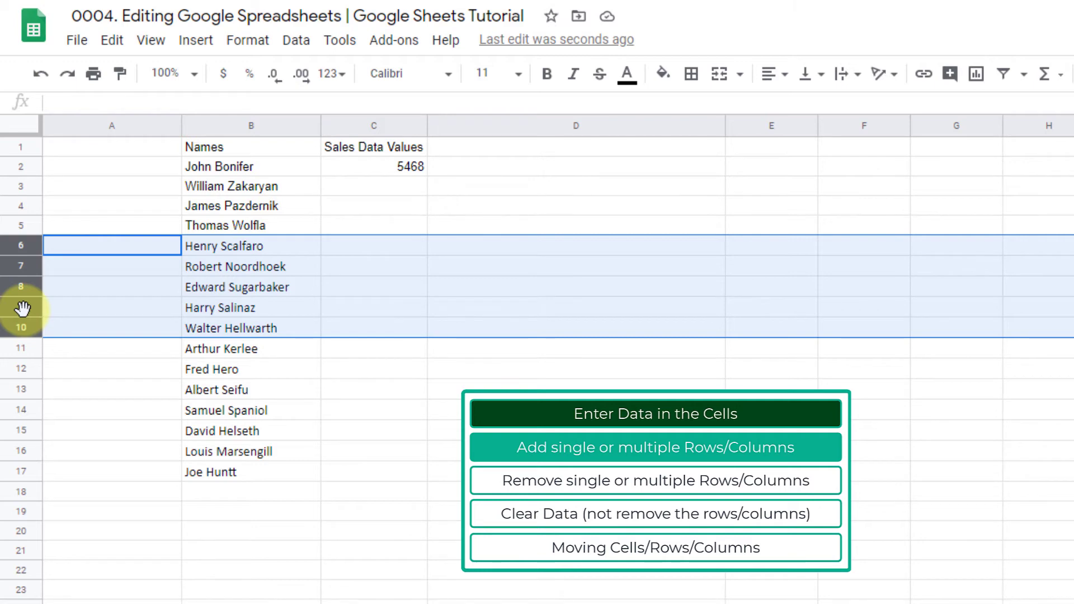
pyautogui.rightClick(23, 308)
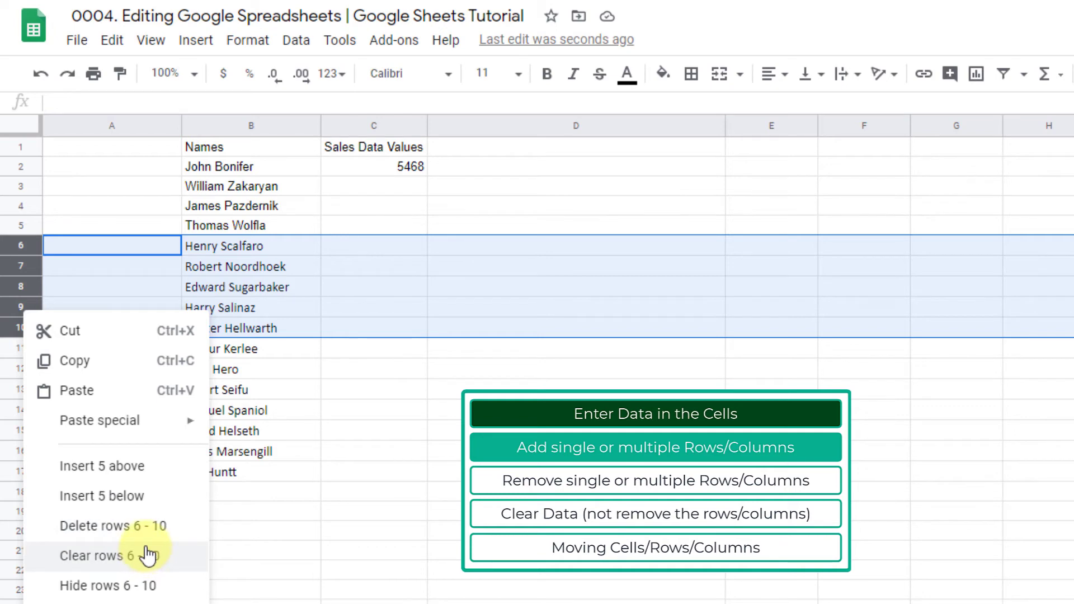
pyautogui.click(164, 480)
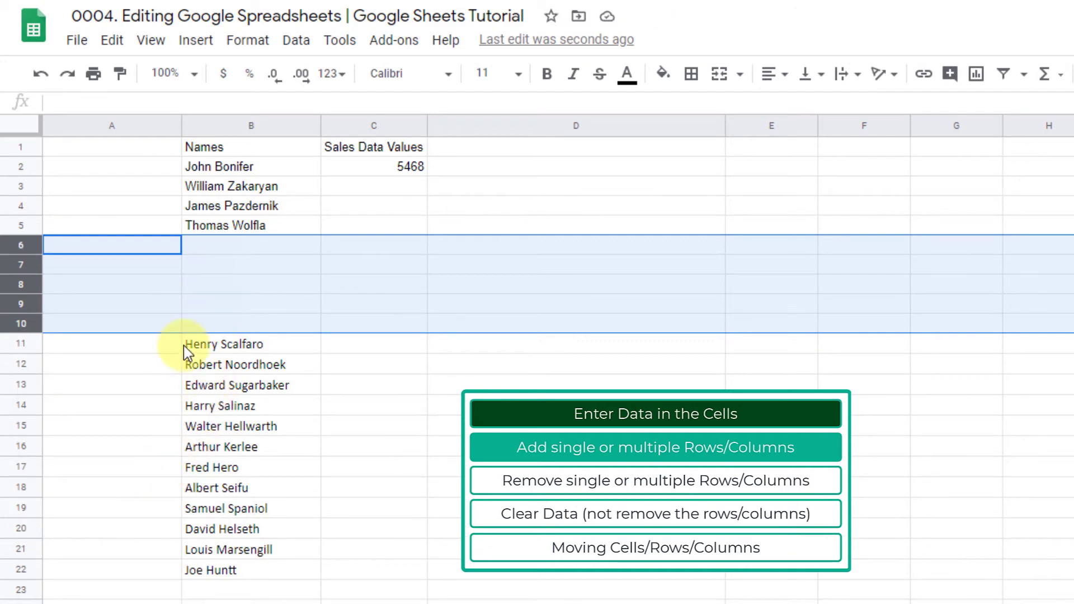
pyautogui.click(161, 353)
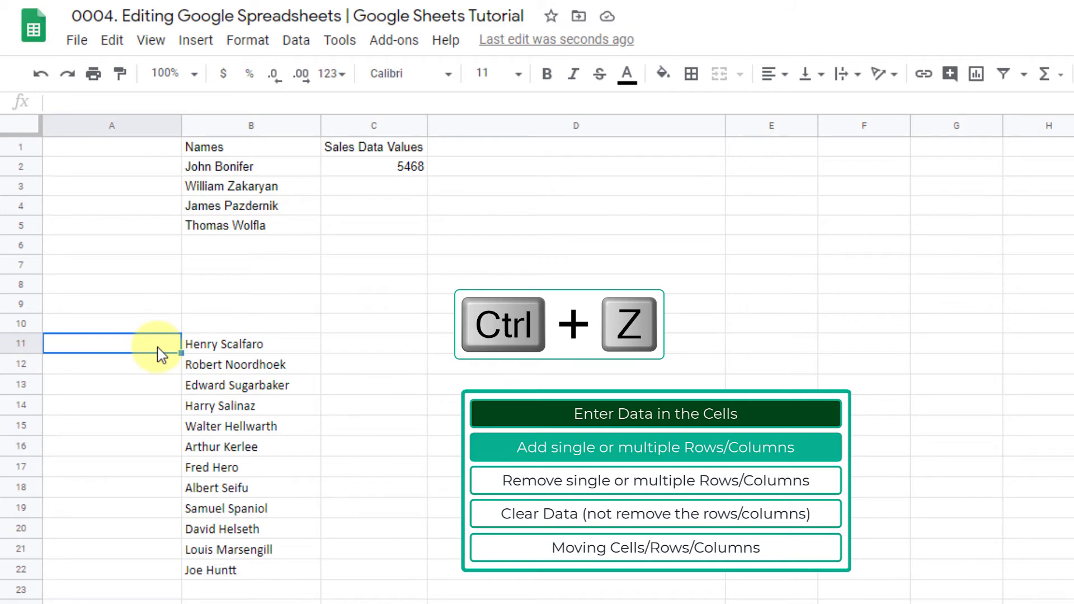
pyautogui.hotkey('ctrl', 'z')
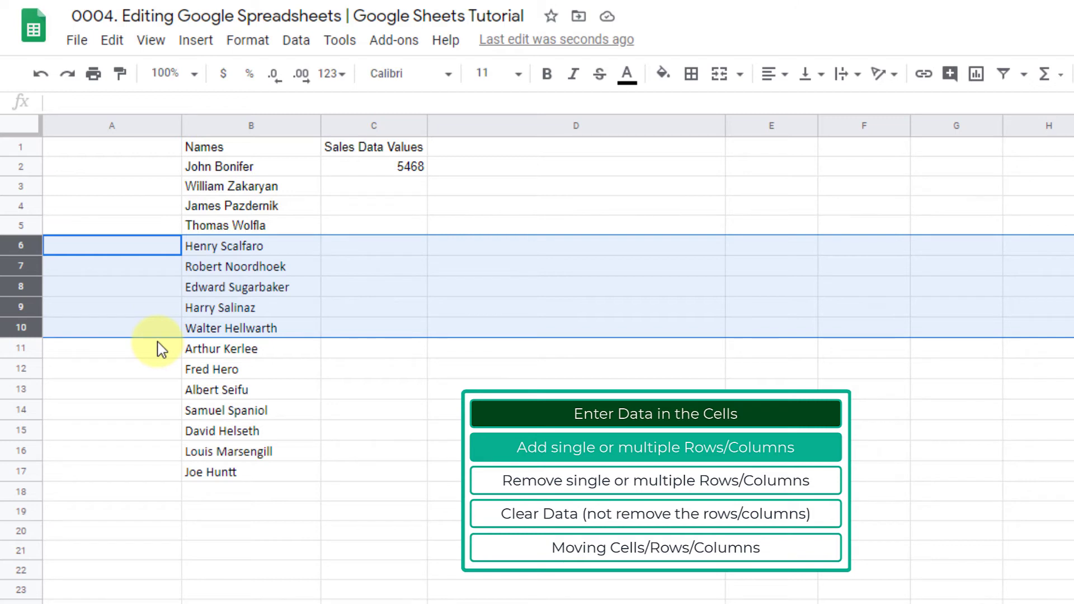
# Step: Insert four blank rows above rows 6 to 9
pyautogui.click(25, 249)
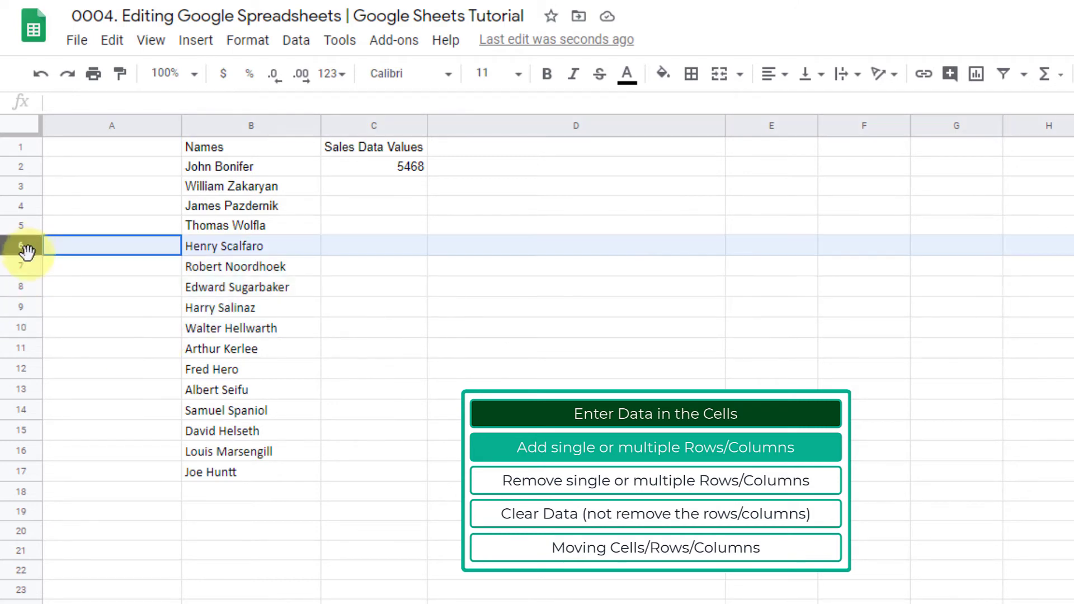
pyautogui.moveTo(26, 251); pyautogui.dragTo(26, 307)
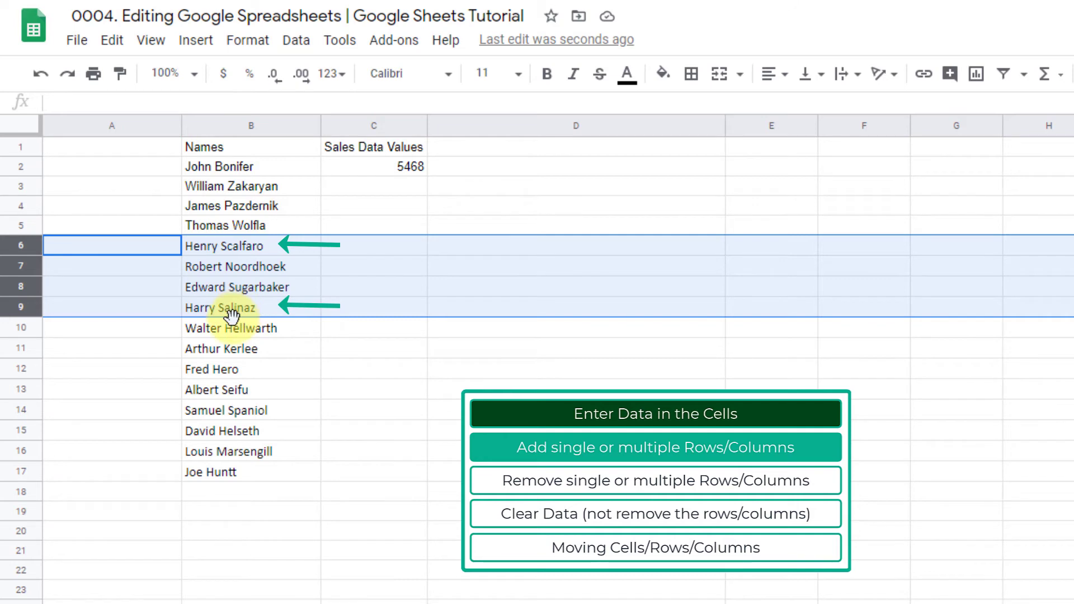
pyautogui.rightClick(22, 264)
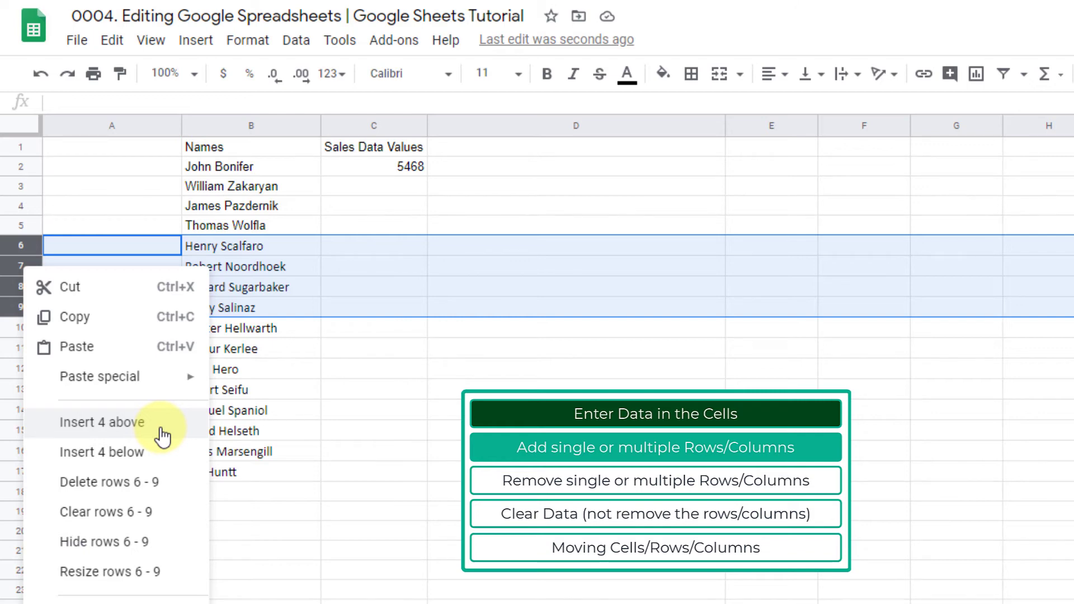
pyautogui.click(102, 422)
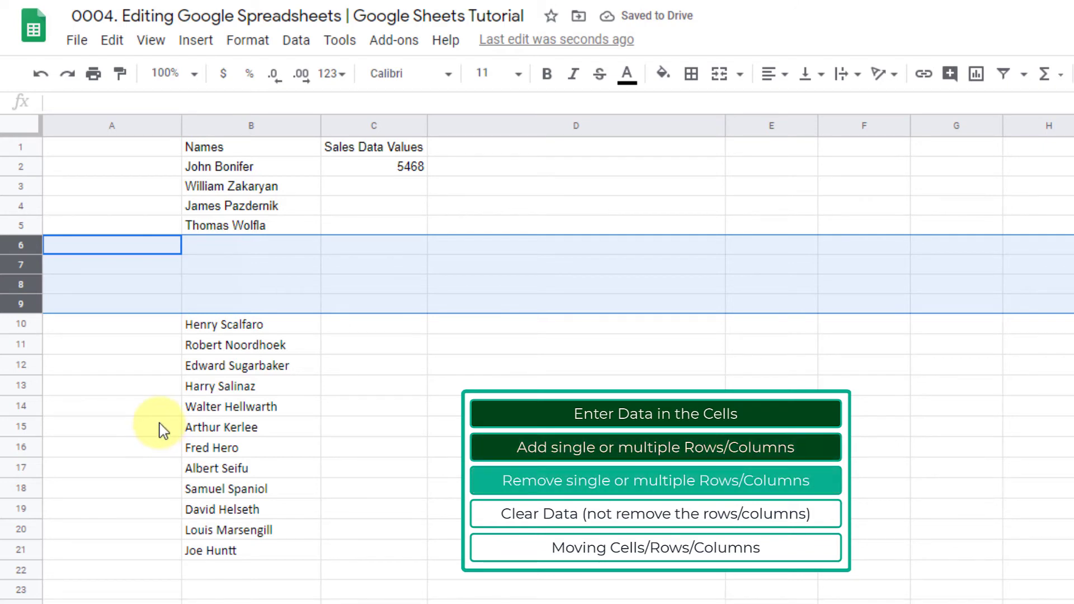
pyautogui.click(76, 385)
# Step: Delete the four blank rows, 6 to 9
pyautogui.moveTo(20, 246); pyautogui.dragTo(19, 309)
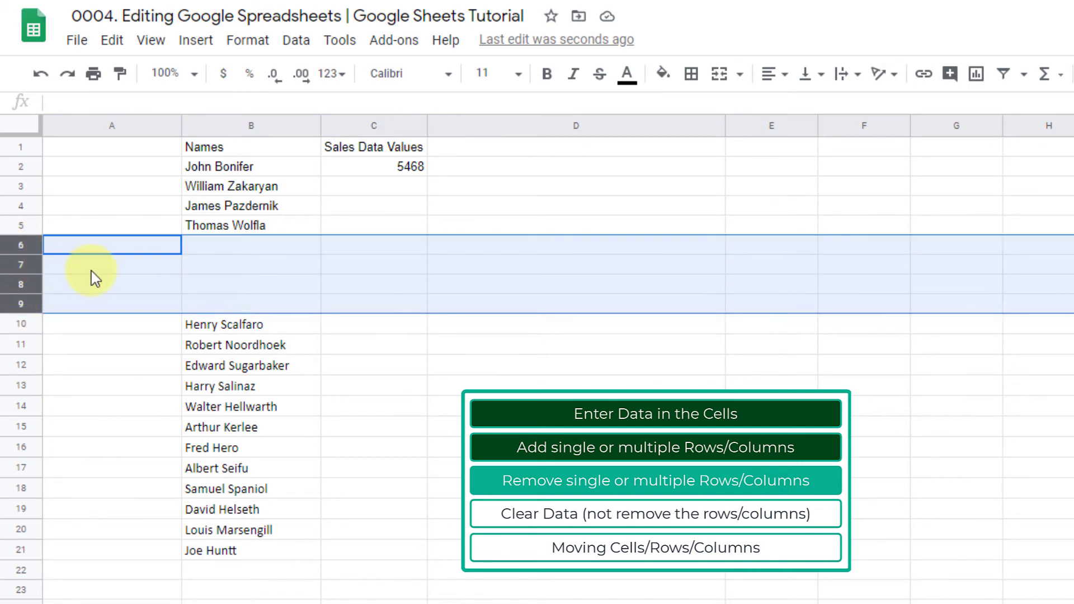
pyautogui.click(93, 271)
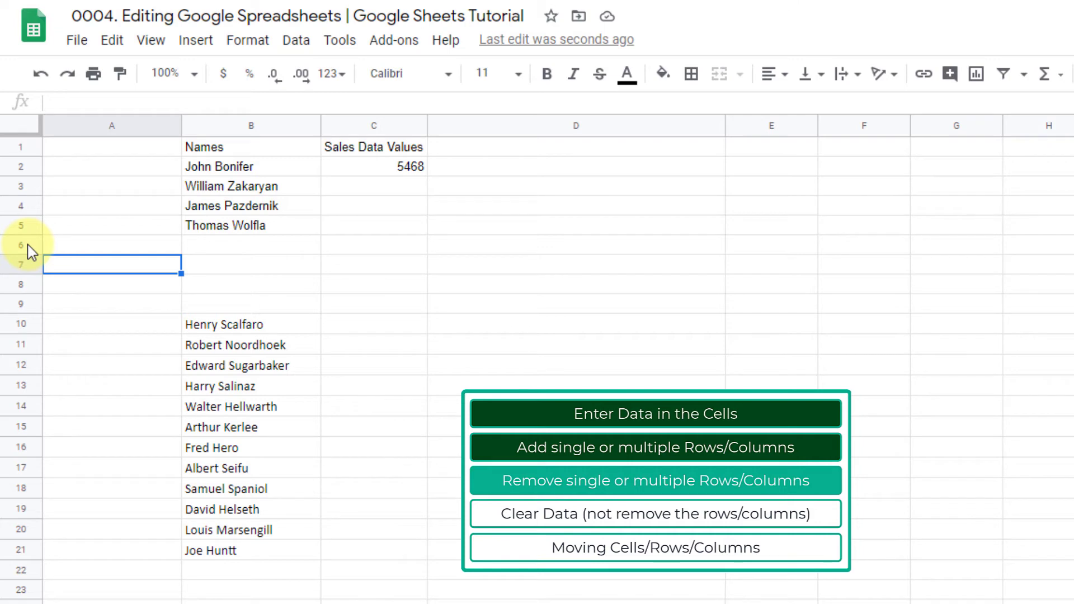
pyautogui.moveTo(28, 246); pyautogui.dragTo(26, 305)
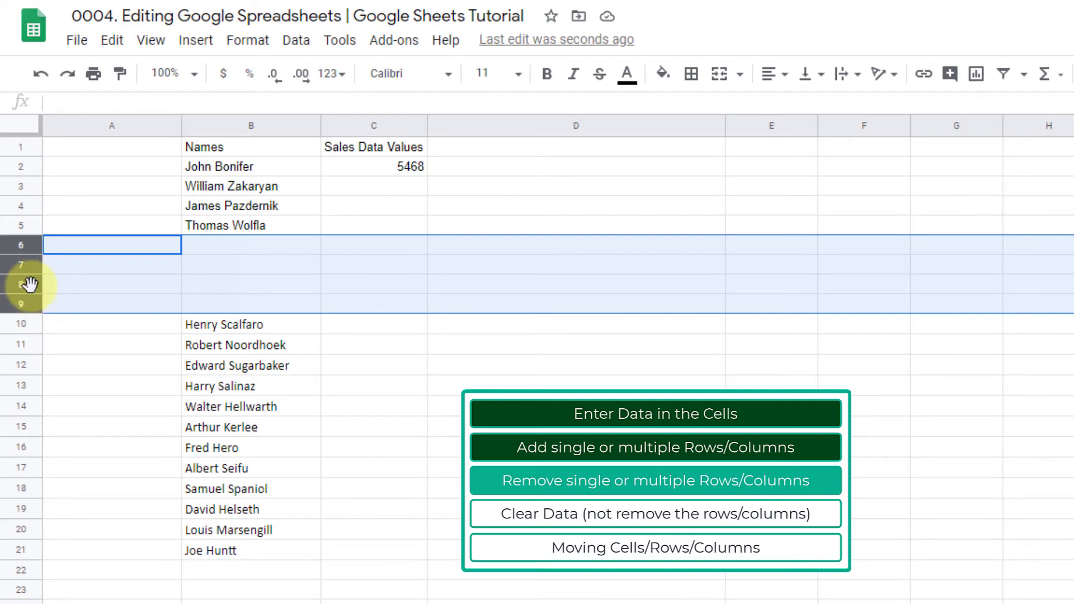
pyautogui.rightClick(29, 284)
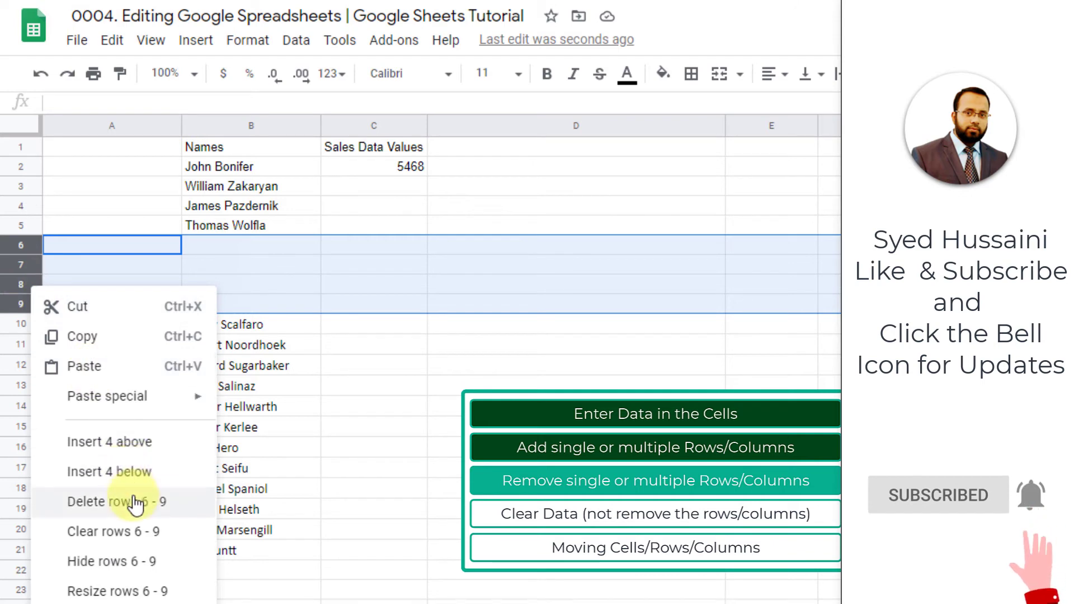
pyautogui.click(172, 504)
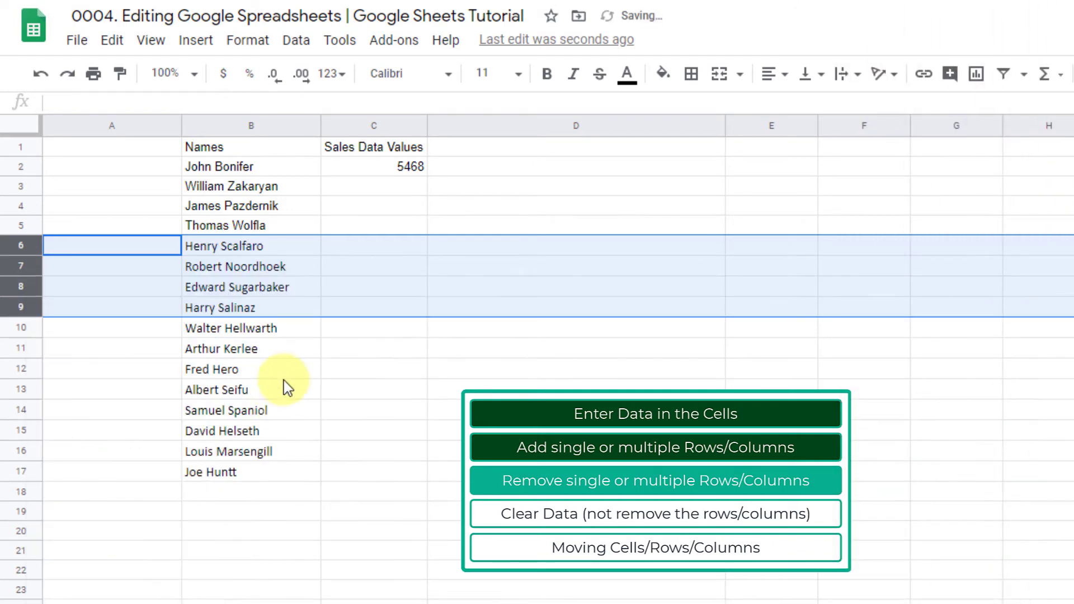
# Step: Delete the single row 8 from the list of names
pyautogui.click(273, 287)
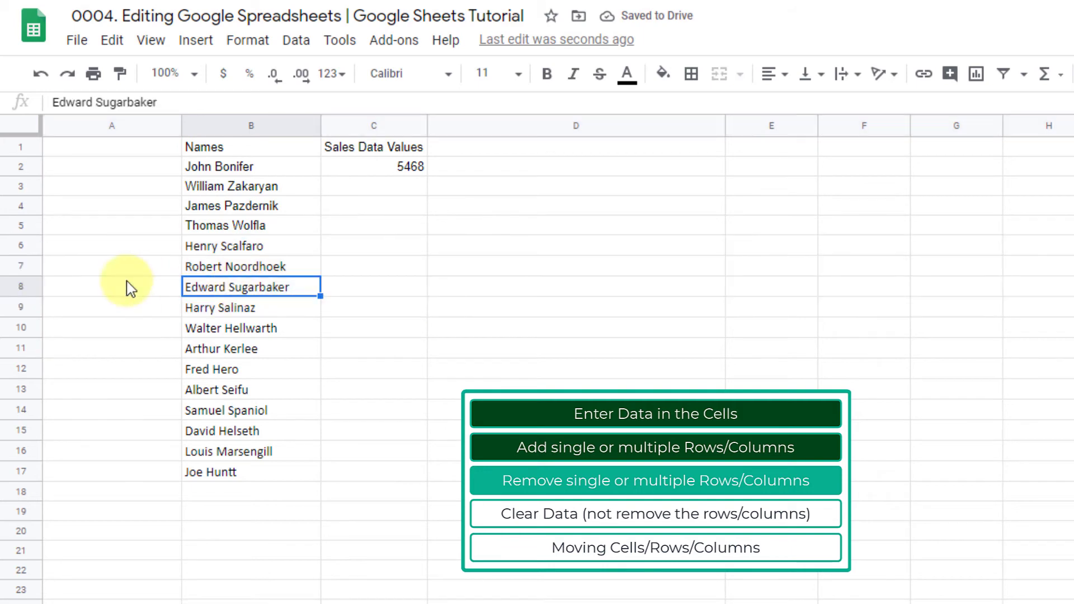
pyautogui.click(22, 287)
pyautogui.rightClick(21, 286)
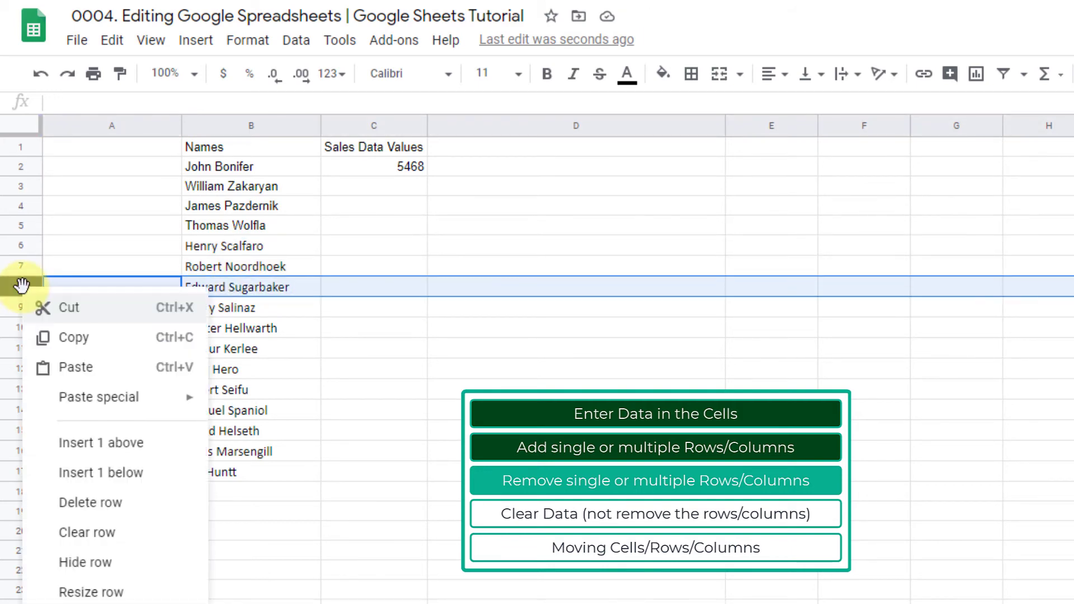
pyautogui.click(112, 509)
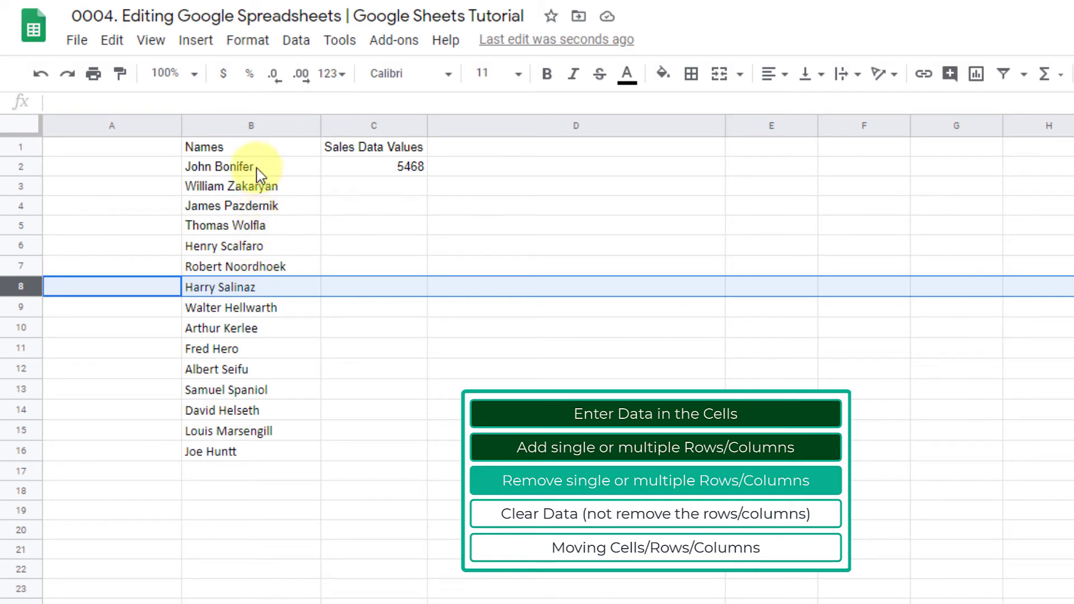
pyautogui.moveTo(246, 126); pyautogui.dragTo(701, 105)
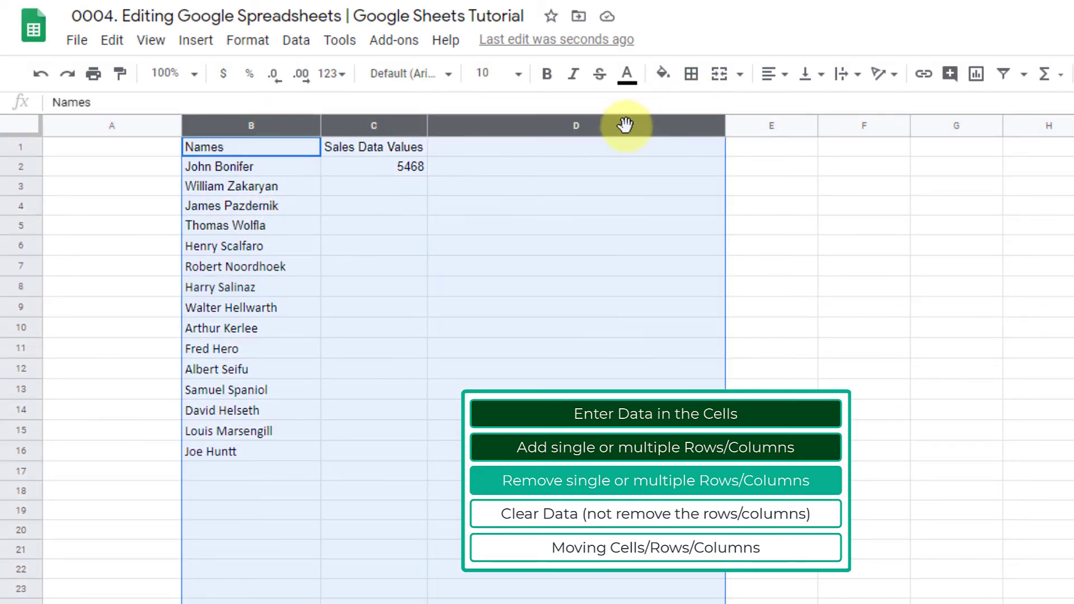
pyautogui.rightClick(606, 126)
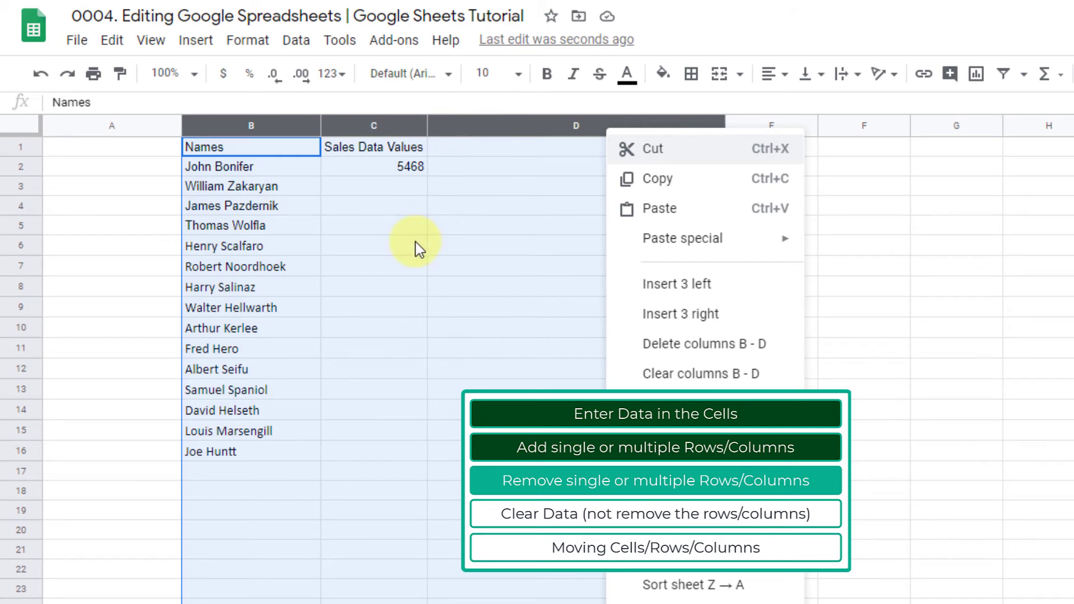
pyautogui.click(391, 246)
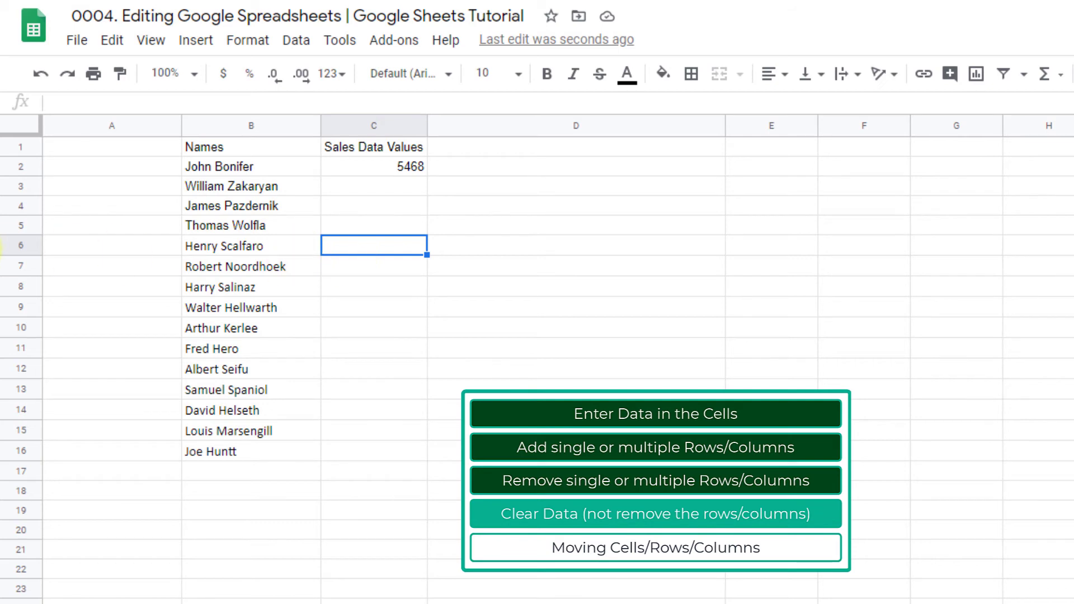
# Step: Clear the contents of rows 5 to 9 without removing the rows, and undo the clearing
pyautogui.moveTo(27, 228); pyautogui.dragTo(20, 300)
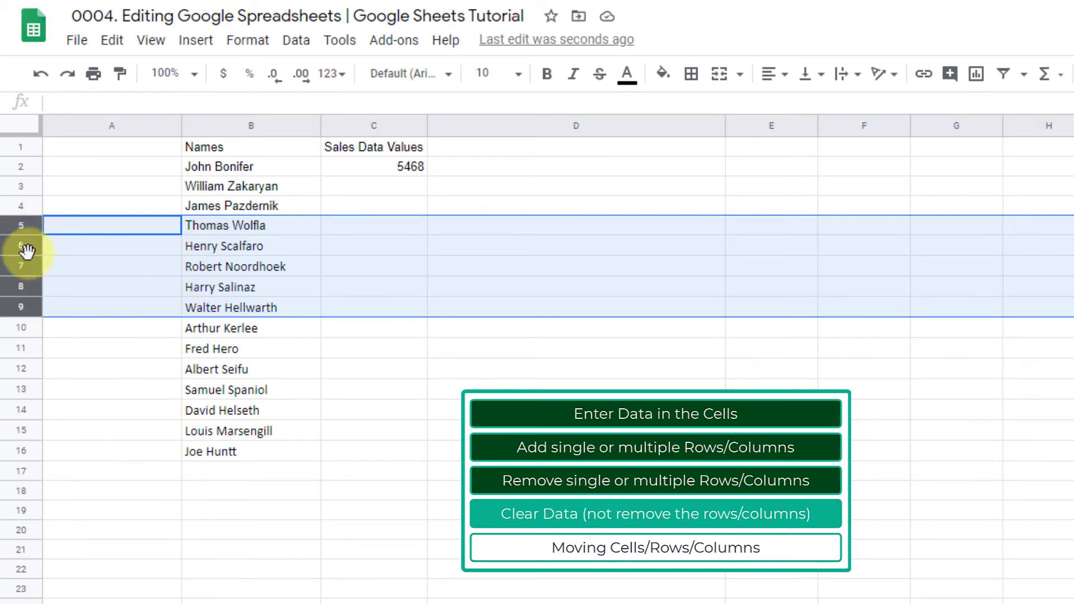
pyautogui.rightClick(28, 305)
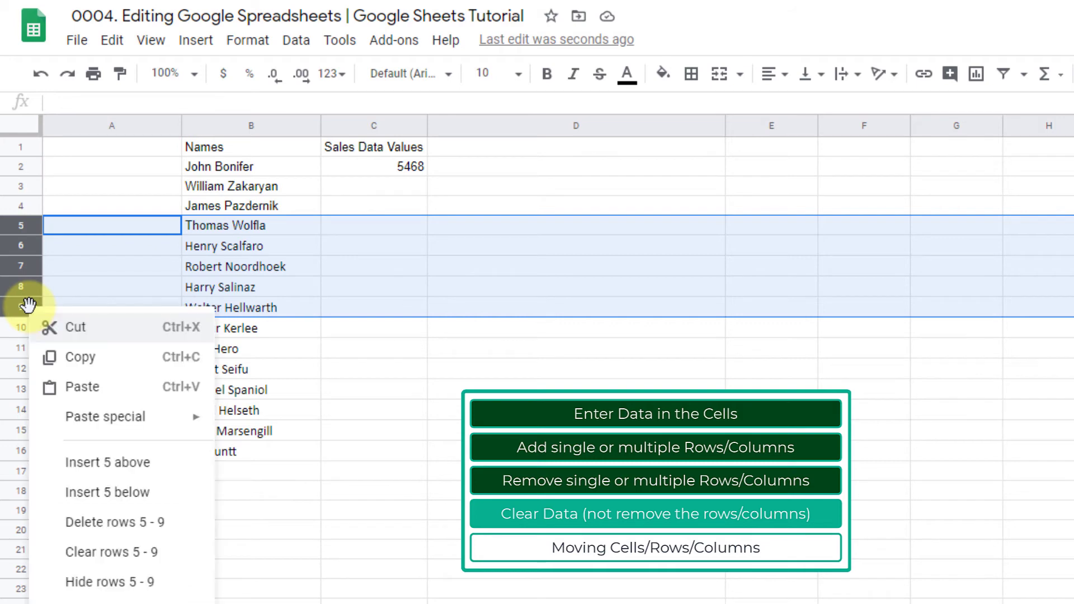
pyautogui.click(146, 557)
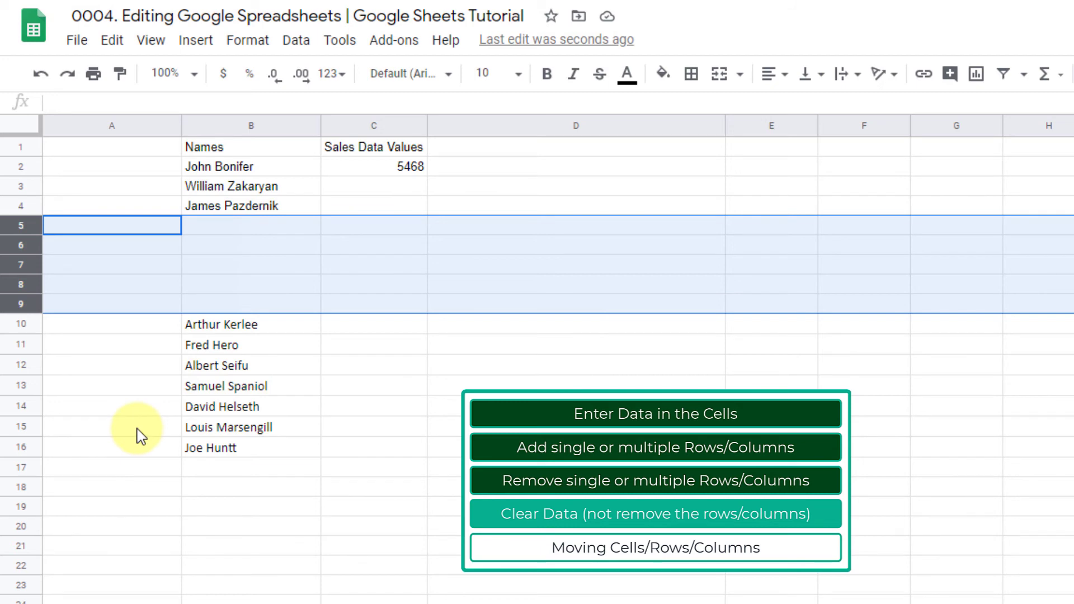
pyautogui.hotkey('ctrl', 'z')
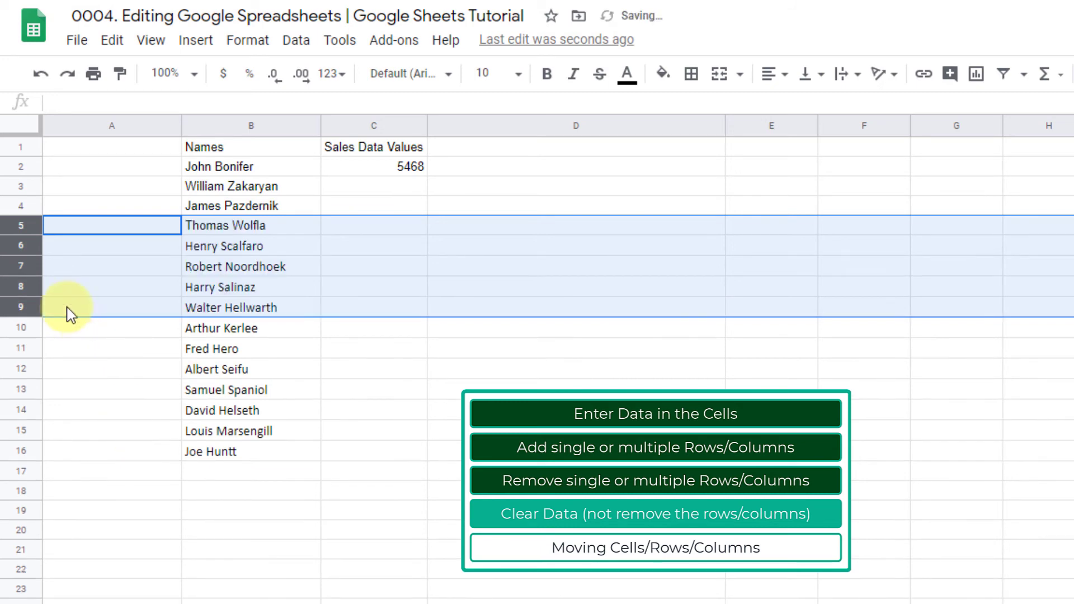
# Step: Delete rows 5 to 9 entirely, and undo the deletion
pyautogui.rightClick(27, 270)
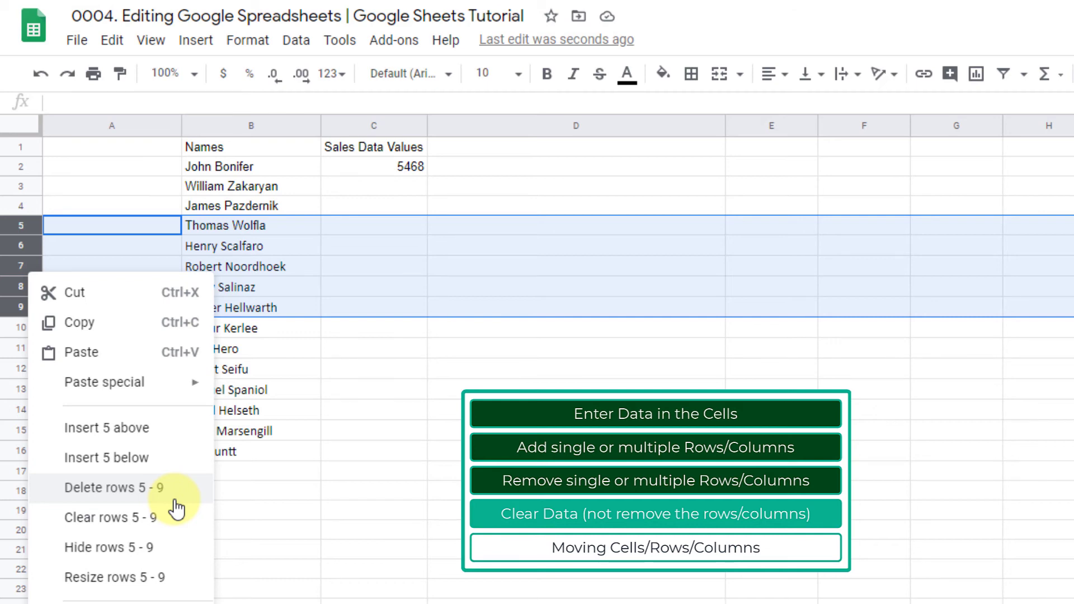
pyautogui.click(114, 488)
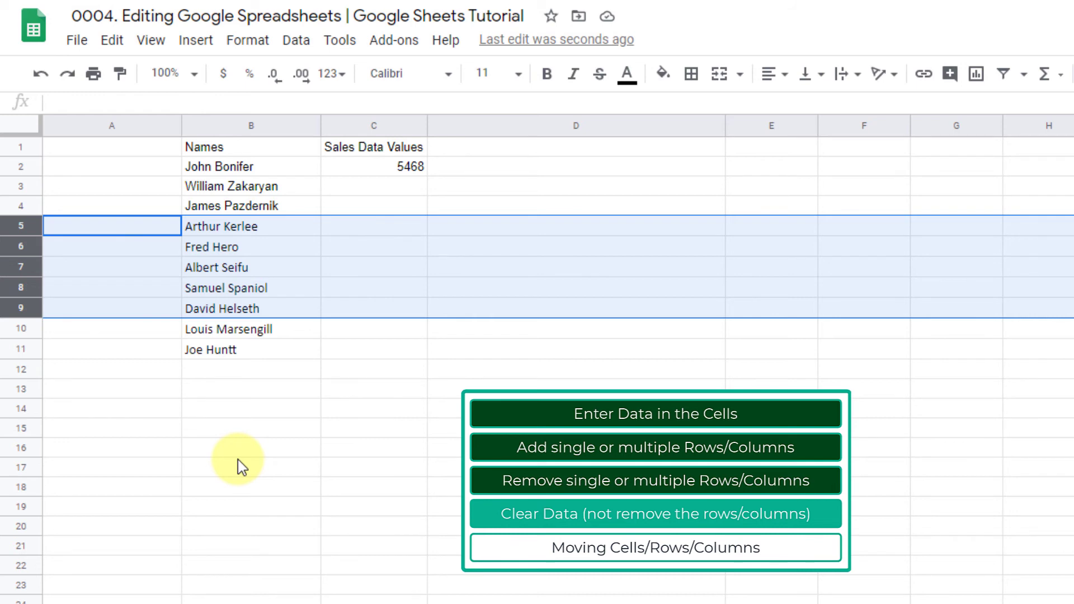
pyautogui.hotkey('ctrl', 'z')
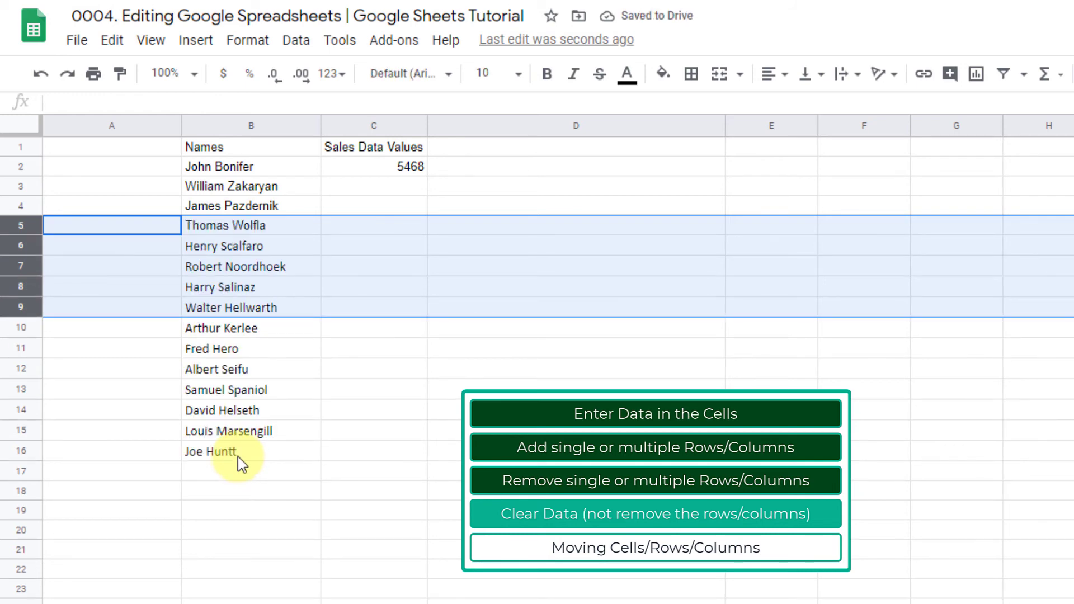
# Step: Clear only the names in cells B5 to B10, and undo the clearing
pyautogui.moveTo(257, 224); pyautogui.dragTo(256, 325)
pyautogui.press('Delete')
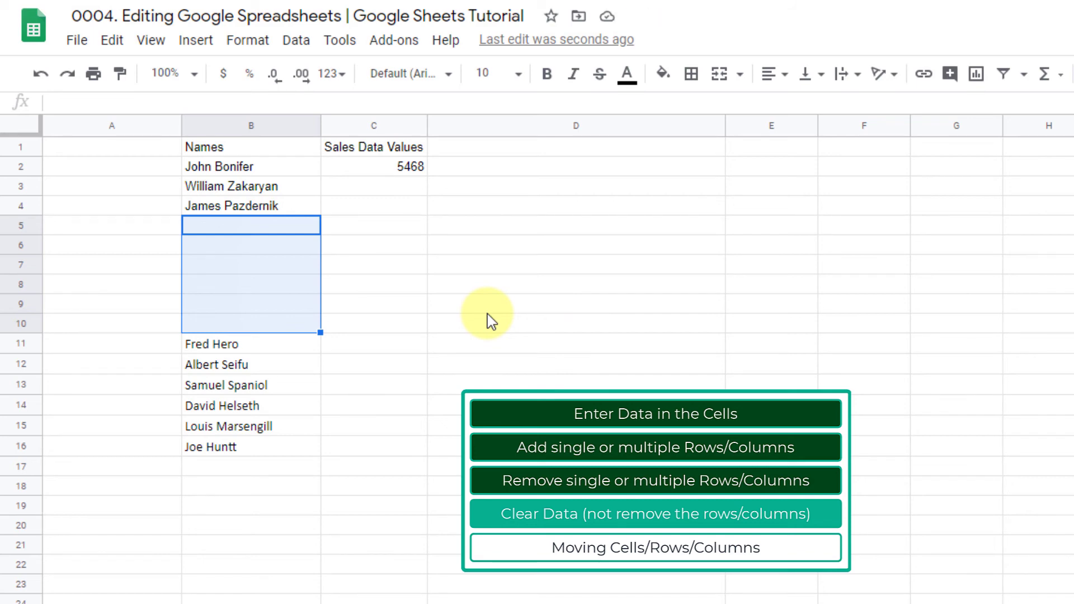
pyautogui.hotkey('ctrl', 'z')
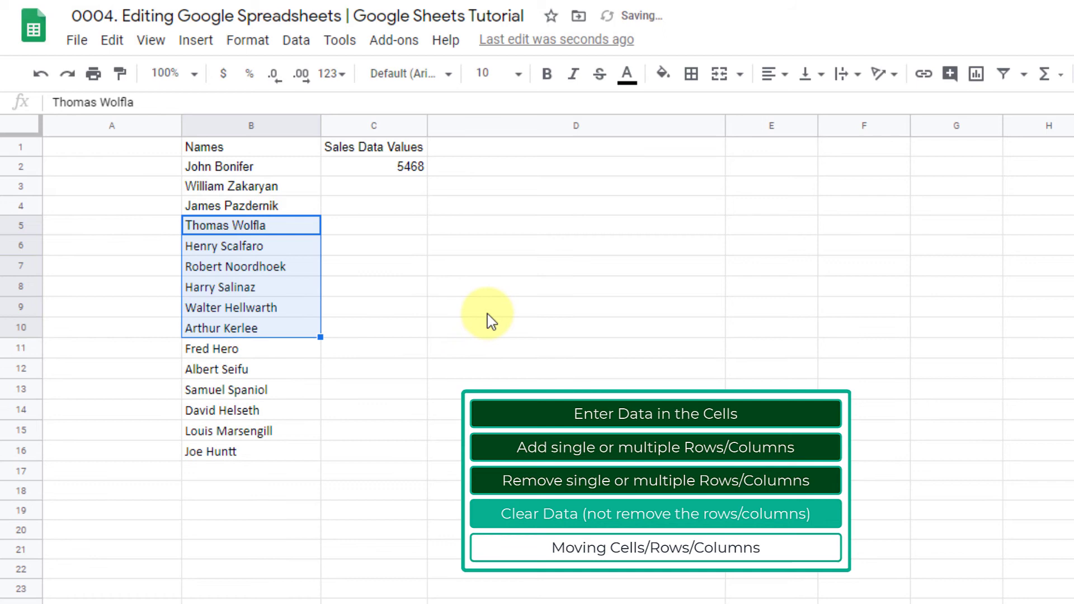
pyautogui.click(408, 330)
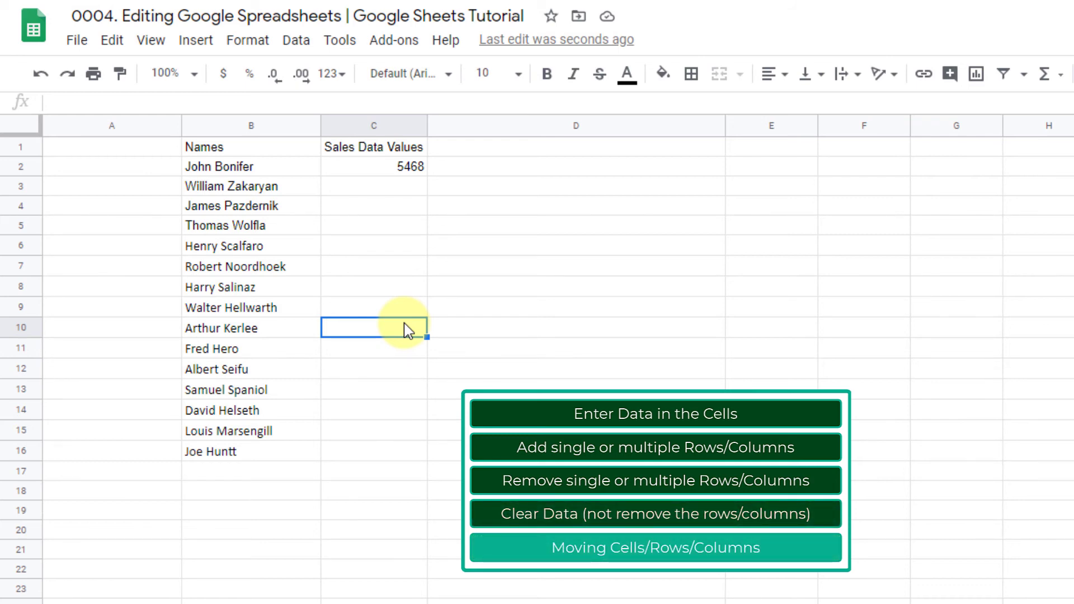
# Step: Move the sales value 5468 from cell C2 to cell C16, beside the last name in the list
pyautogui.click(388, 176)
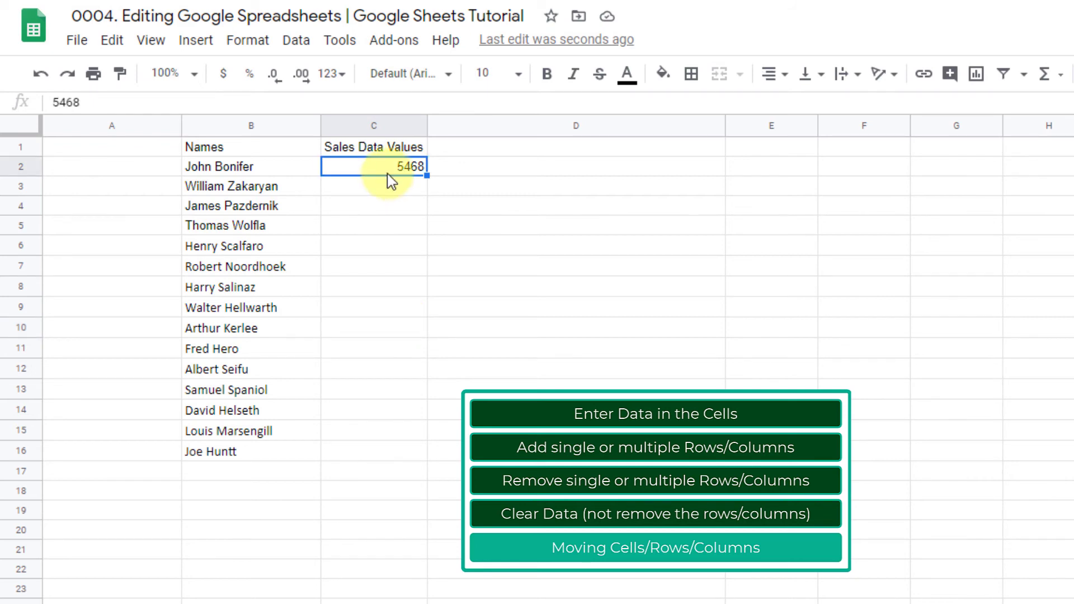
pyautogui.moveTo(386, 176); pyautogui.dragTo(411, 170)
pyautogui.hotkey('ctrl', 'x')
pyautogui.moveTo(372, 173); pyautogui.dragTo(353, 370)
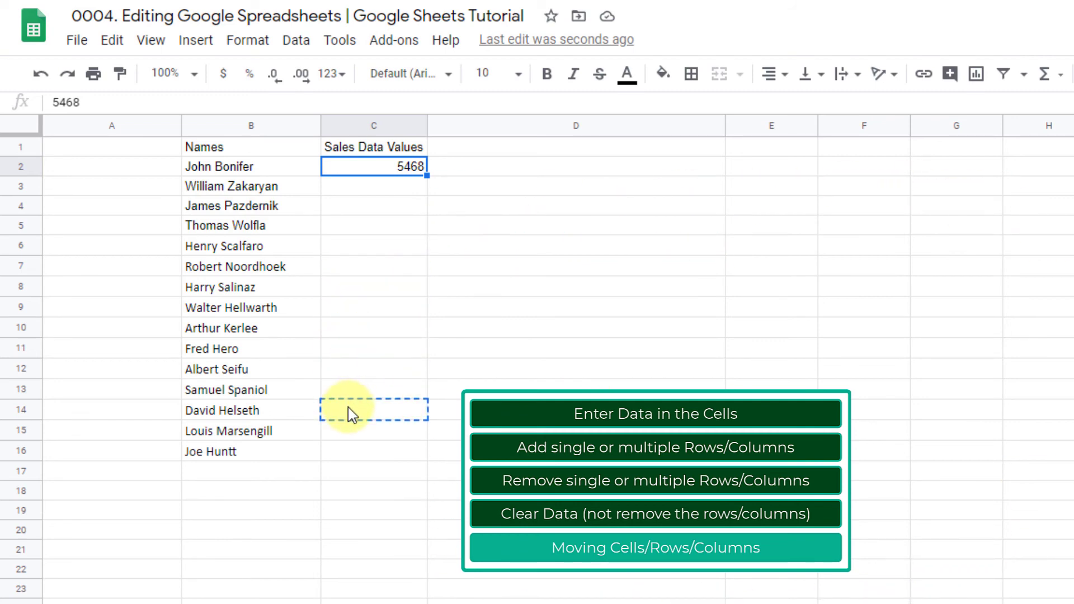
pyautogui.moveTo(348, 408); pyautogui.dragTo(358, 453)
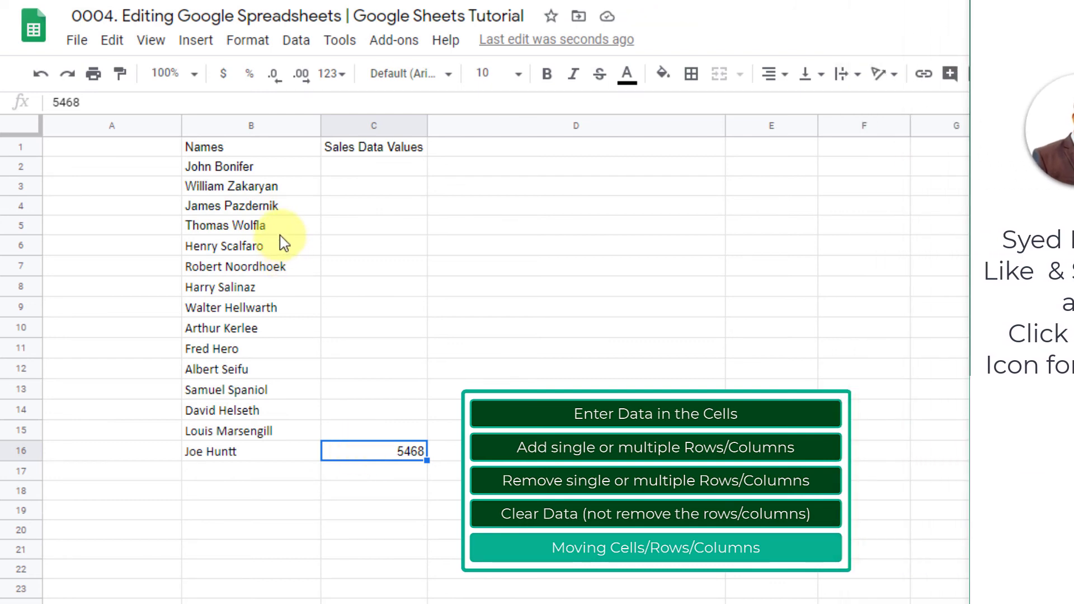
# Step: Move the whole Sales Data Values column from column C to column B, ahead of the Names column
pyautogui.click(373, 126)
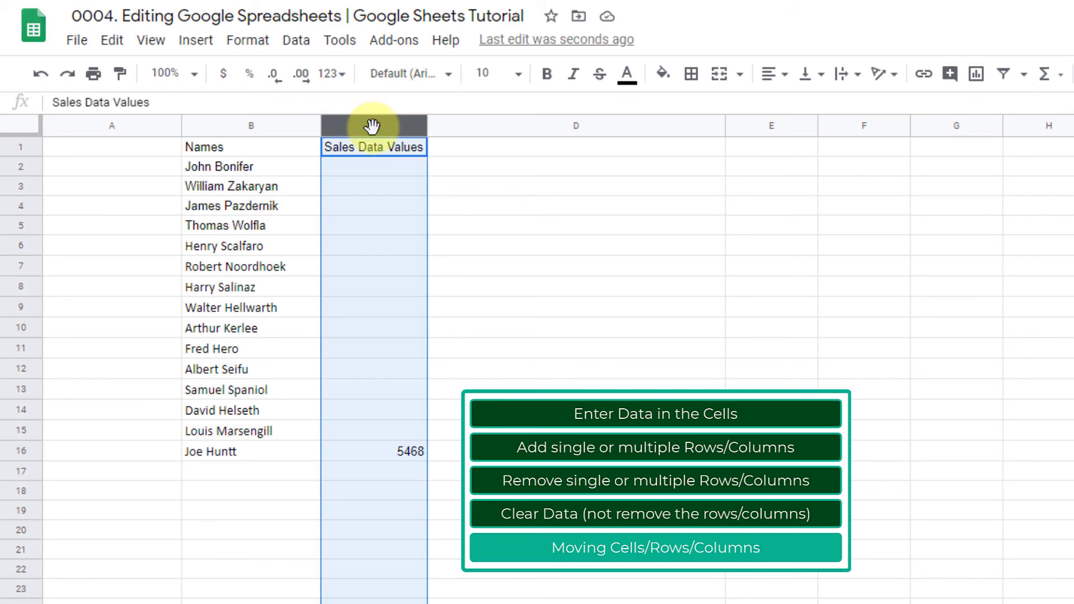
pyautogui.click(370, 232)
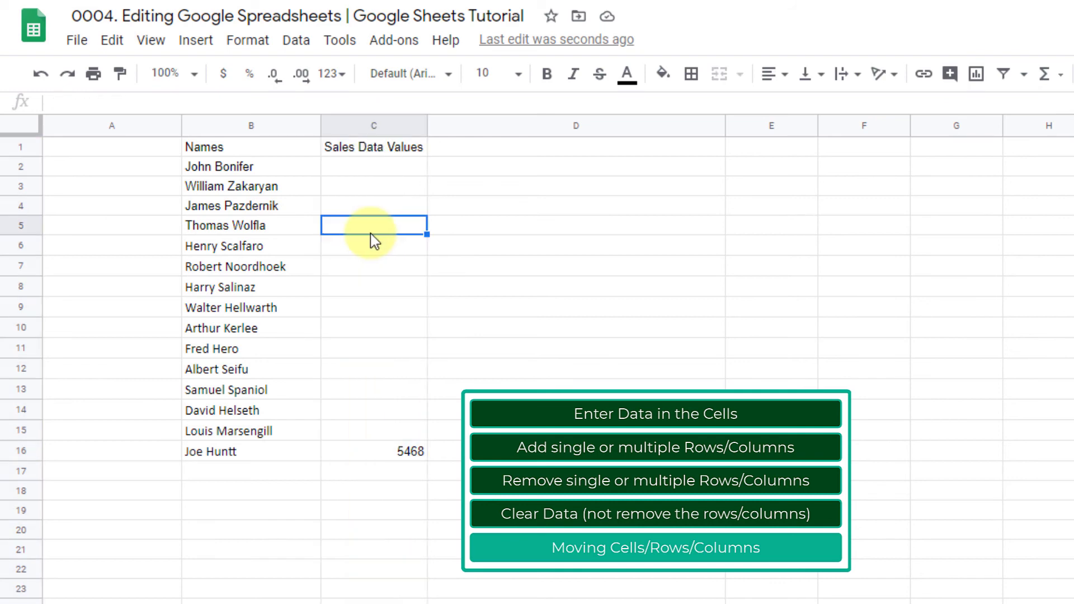
pyautogui.click(376, 128)
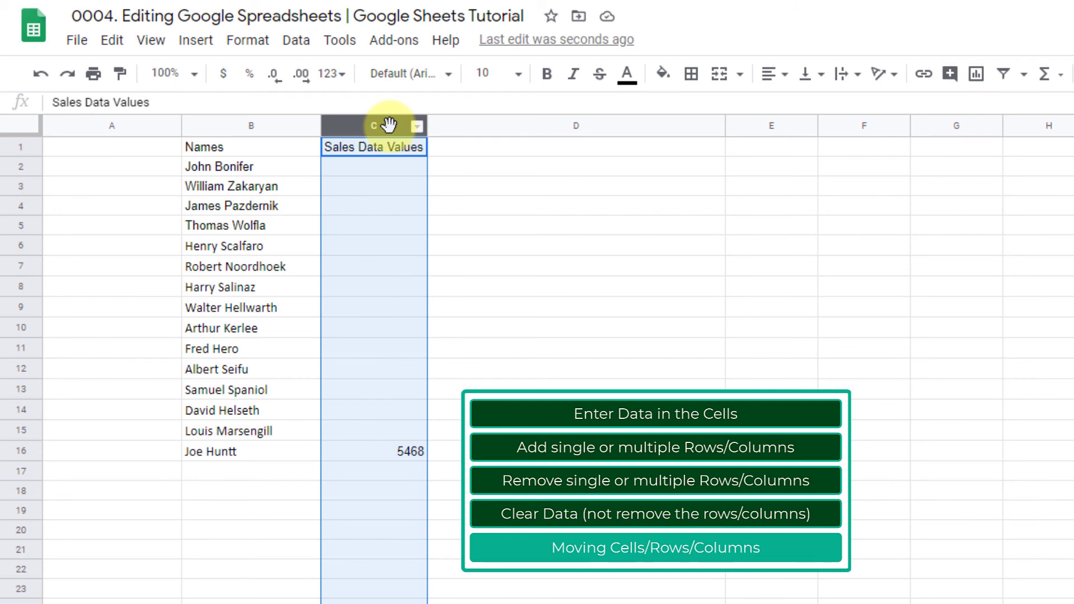
pyautogui.moveTo(389, 124); pyautogui.dragTo(389, 124)
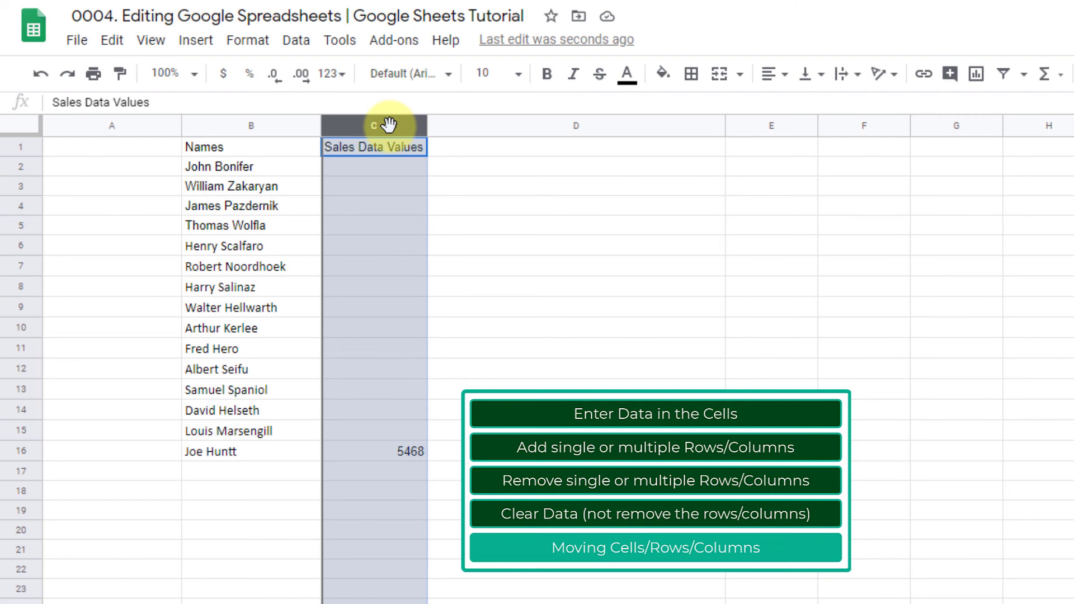
pyautogui.moveTo(389, 124); pyautogui.dragTo(387, 151)
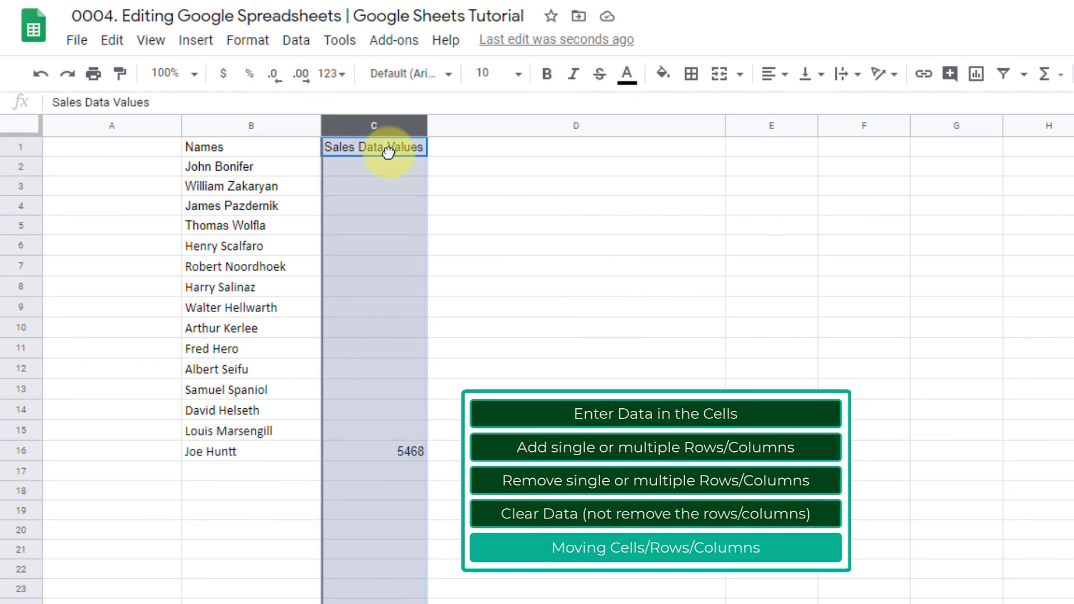
pyautogui.moveTo(388, 152); pyautogui.dragTo(271, 151)
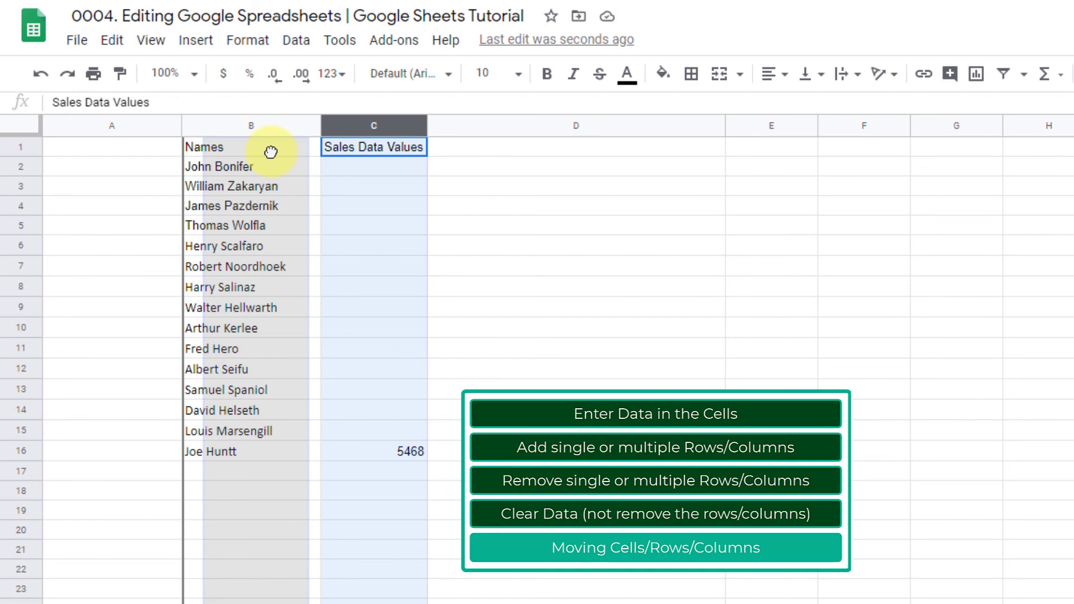
pyautogui.moveTo(271, 152); pyautogui.dragTo(269, 147)
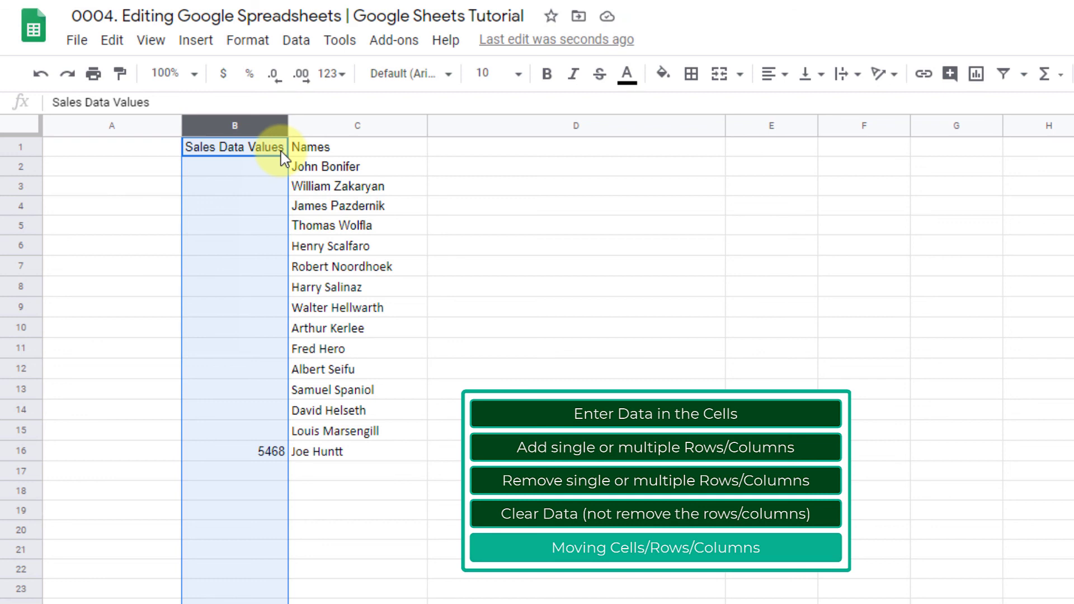
# Step: Move the Sales Data Values column back to column C, after the Names column
pyautogui.moveTo(246, 123); pyautogui.dragTo(429, 124)
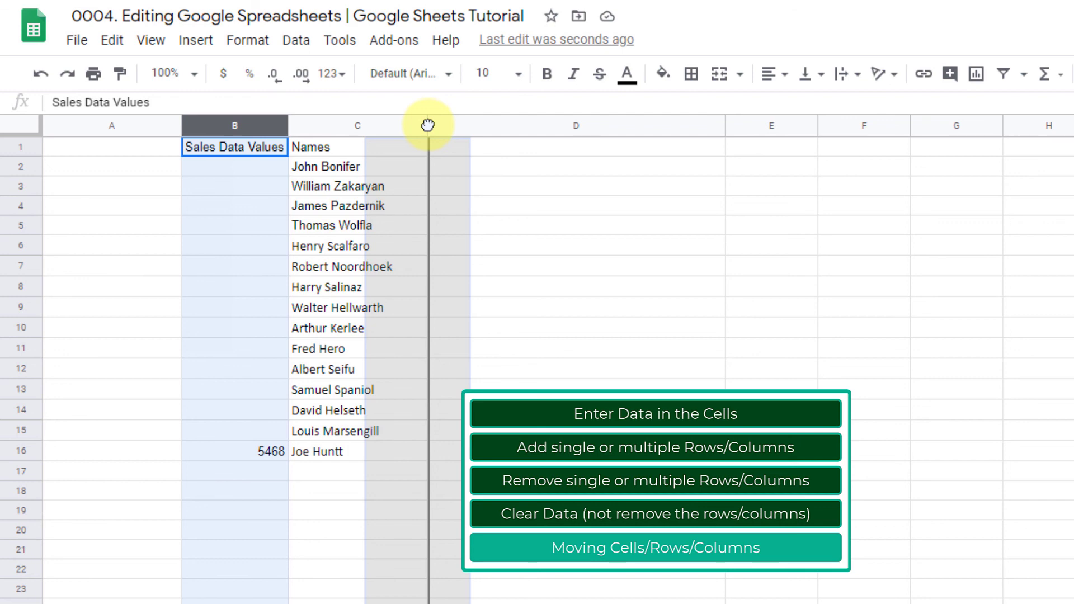
pyautogui.moveTo(428, 125); pyautogui.dragTo(427, 125)
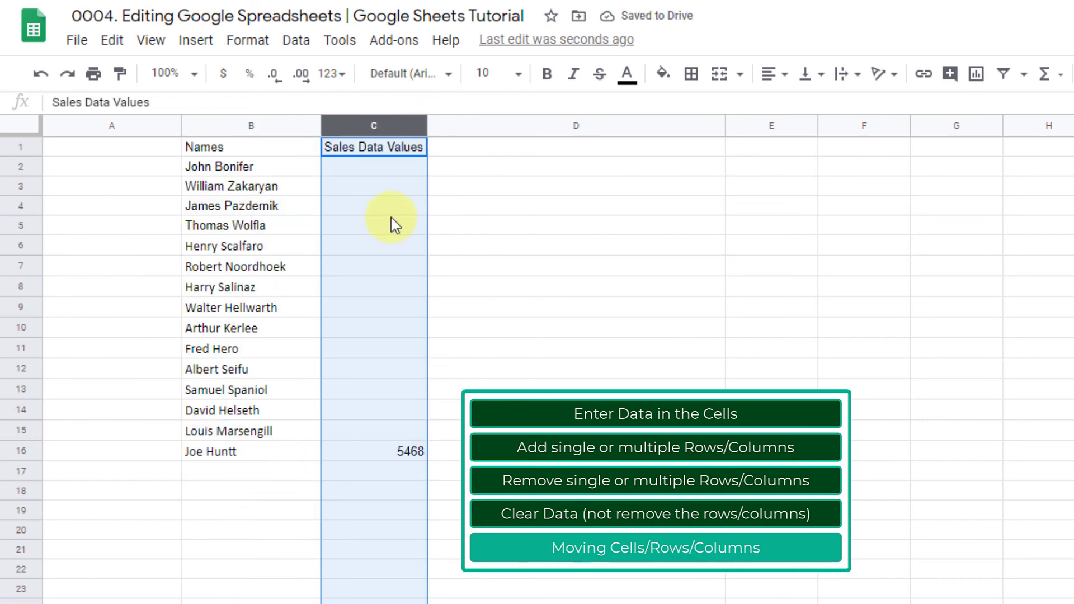
pyautogui.click(279, 211)
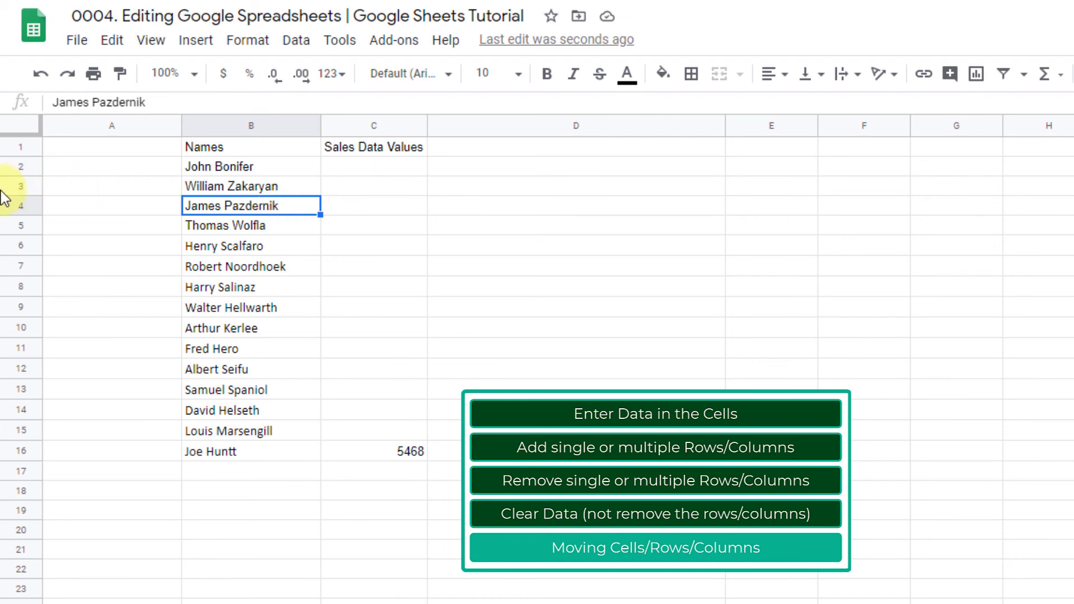